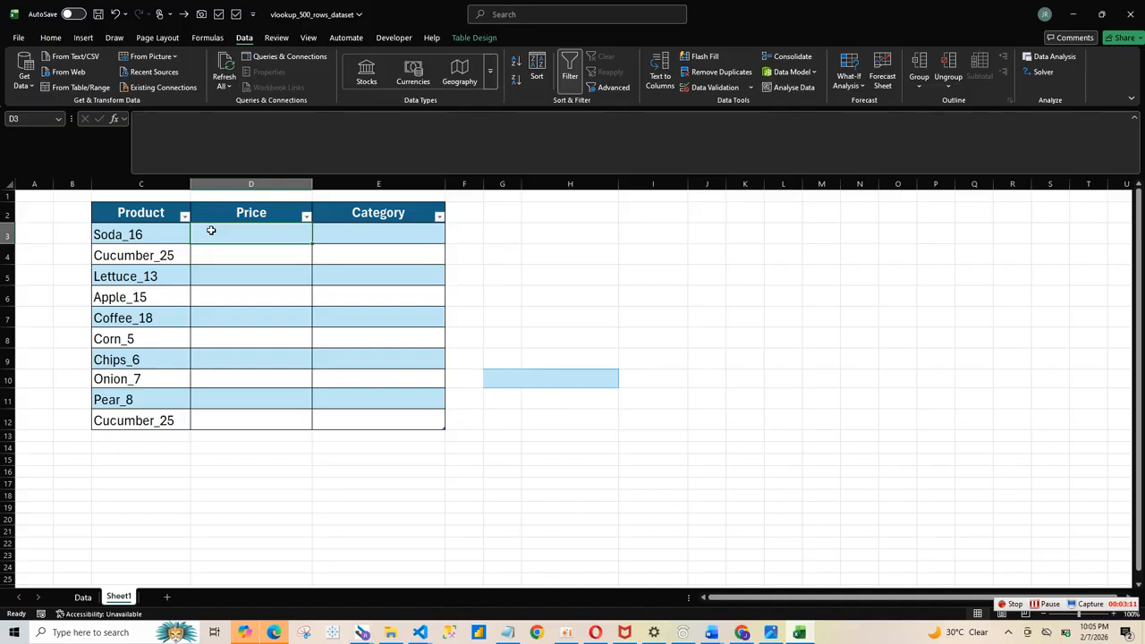
{"action": "type", "text": "="}
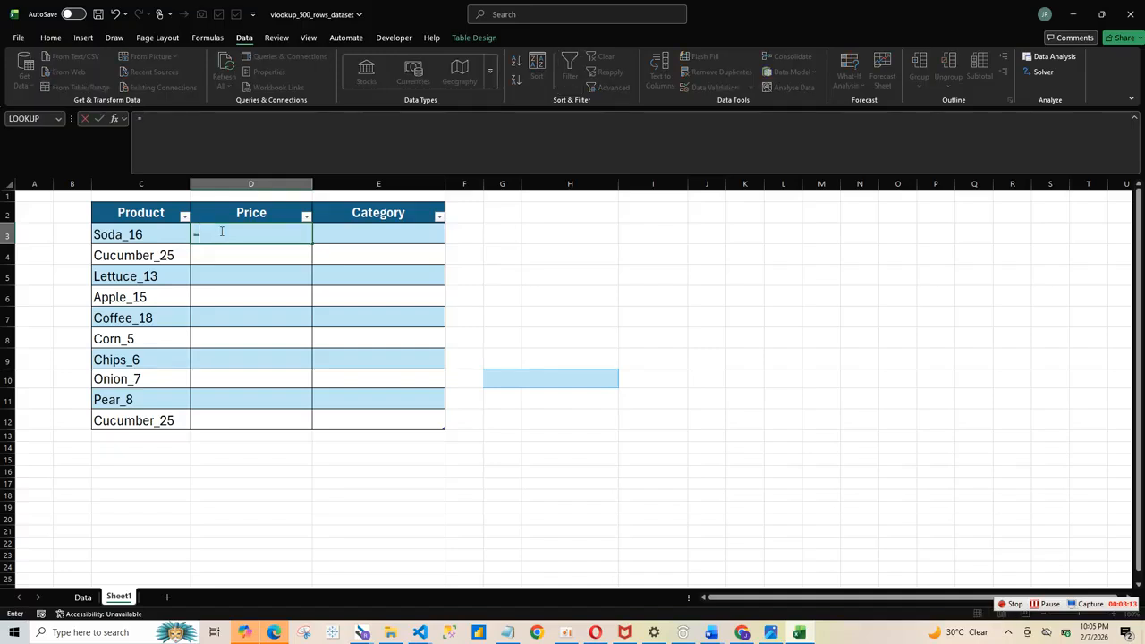
{"action": "type", "text": "x"}
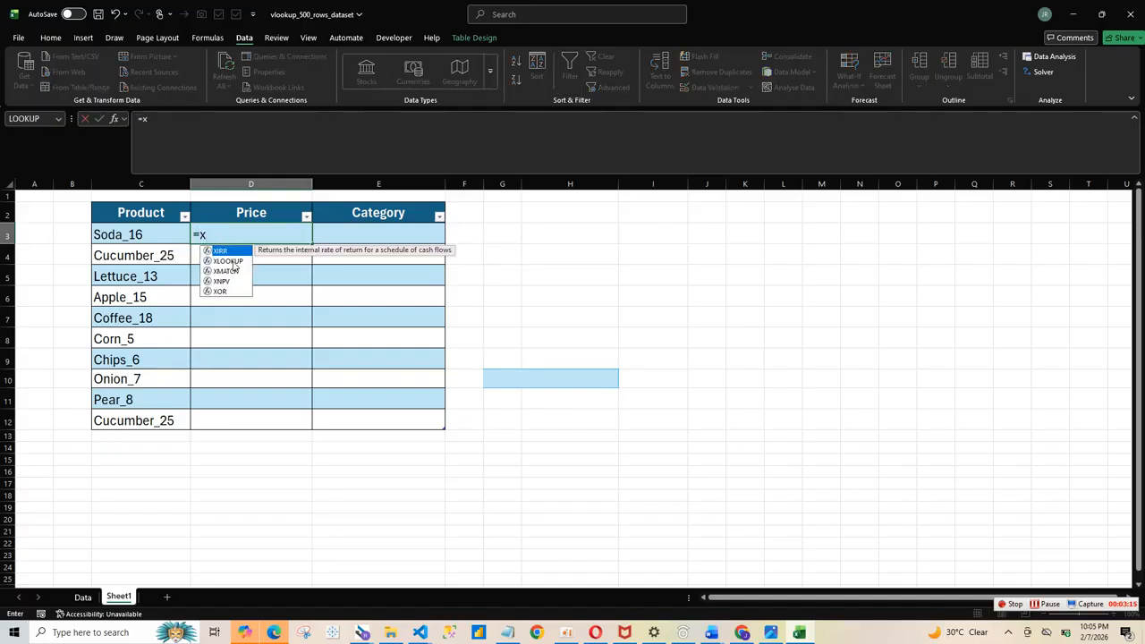
{"action": "left_click", "coordinate": [231, 262]}
{"action": "double_click", "coordinate": [230, 261]}
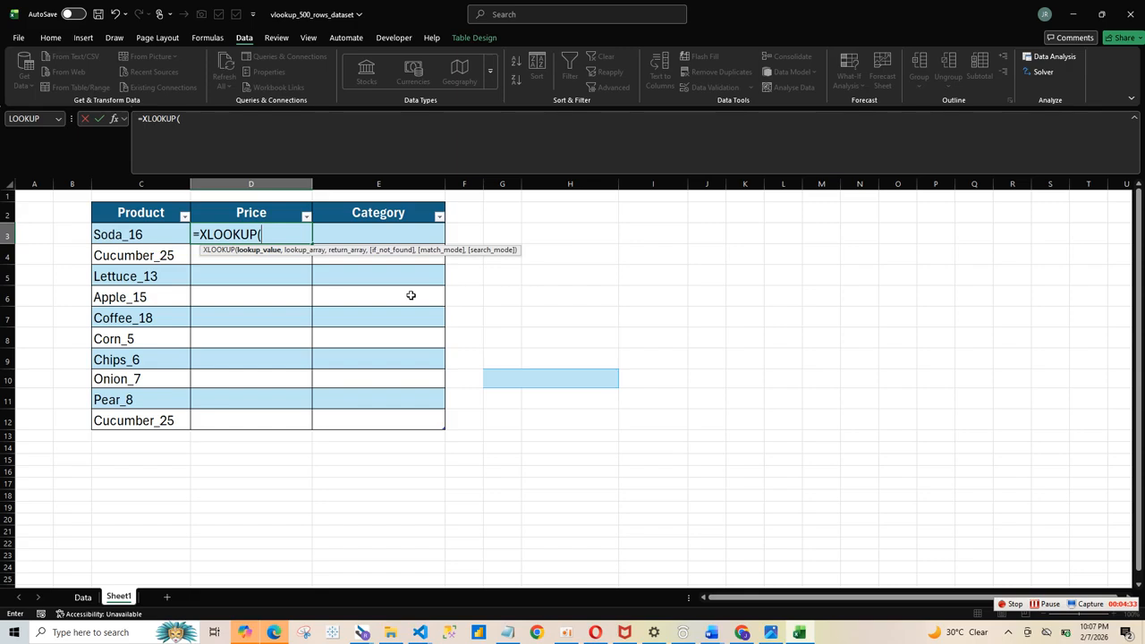
{"action": "left_click", "coordinate": [157, 238]}
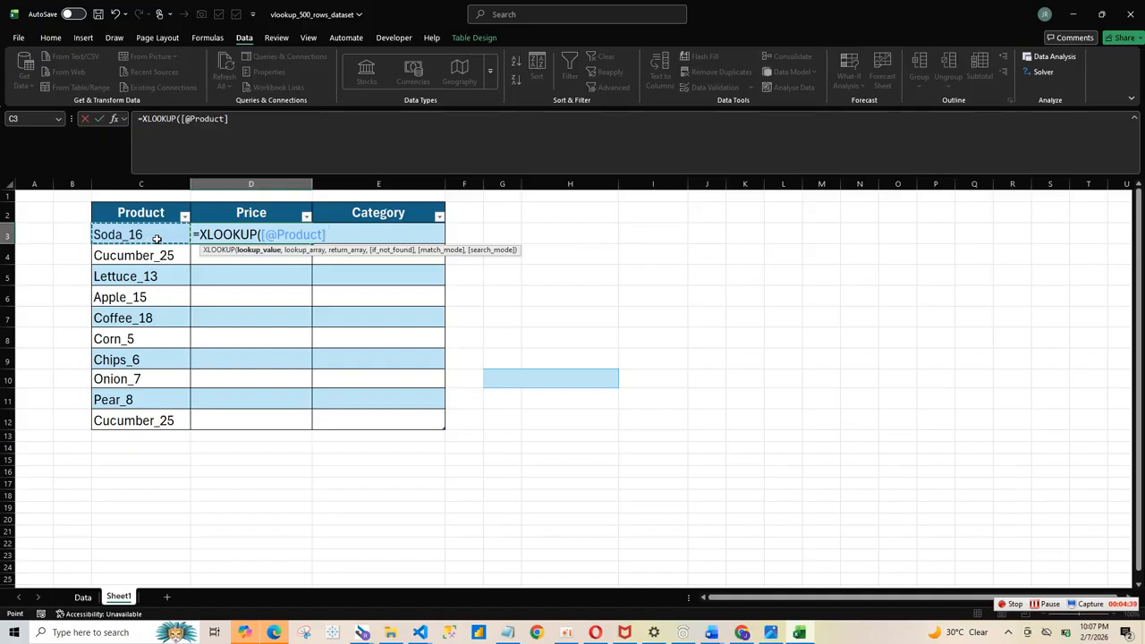
{"action": "type", "text": ","}
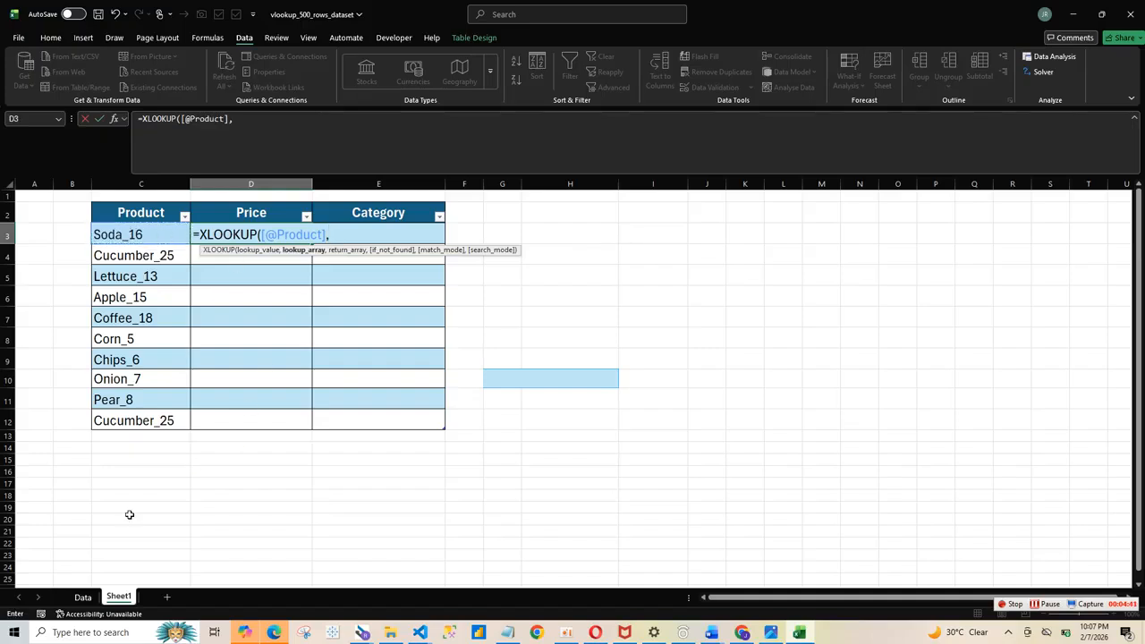
{"action": "left_click", "coordinate": [82, 596]}
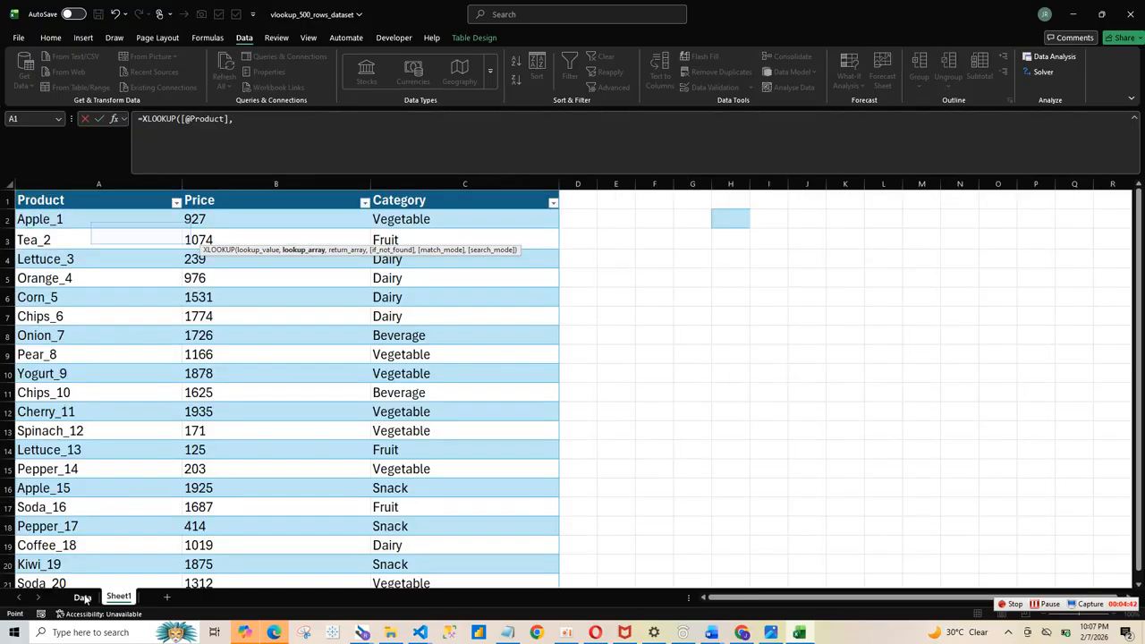
{"action": "left_click", "coordinate": [91, 185]}
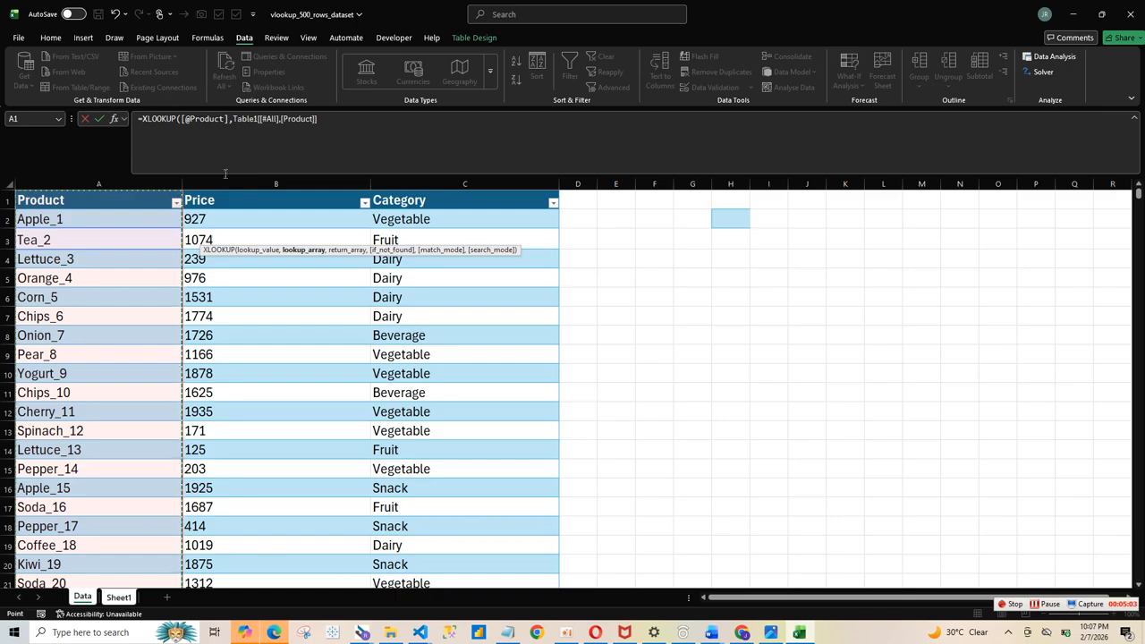
{"action": "type", "text": ","}
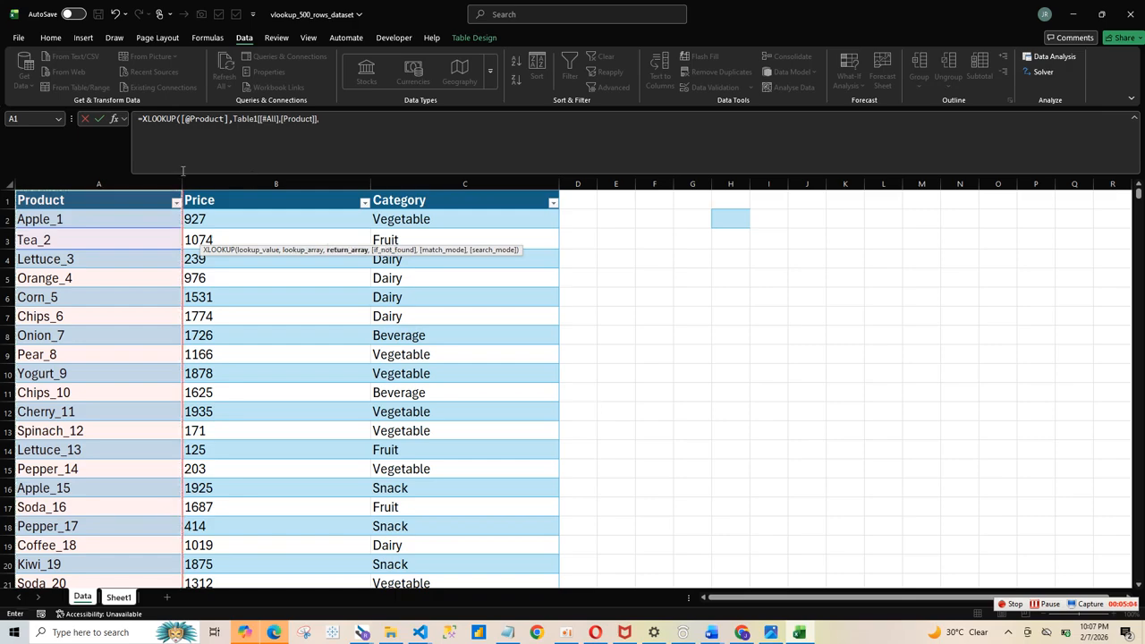
{"action": "left_click", "coordinate": [265, 185]}
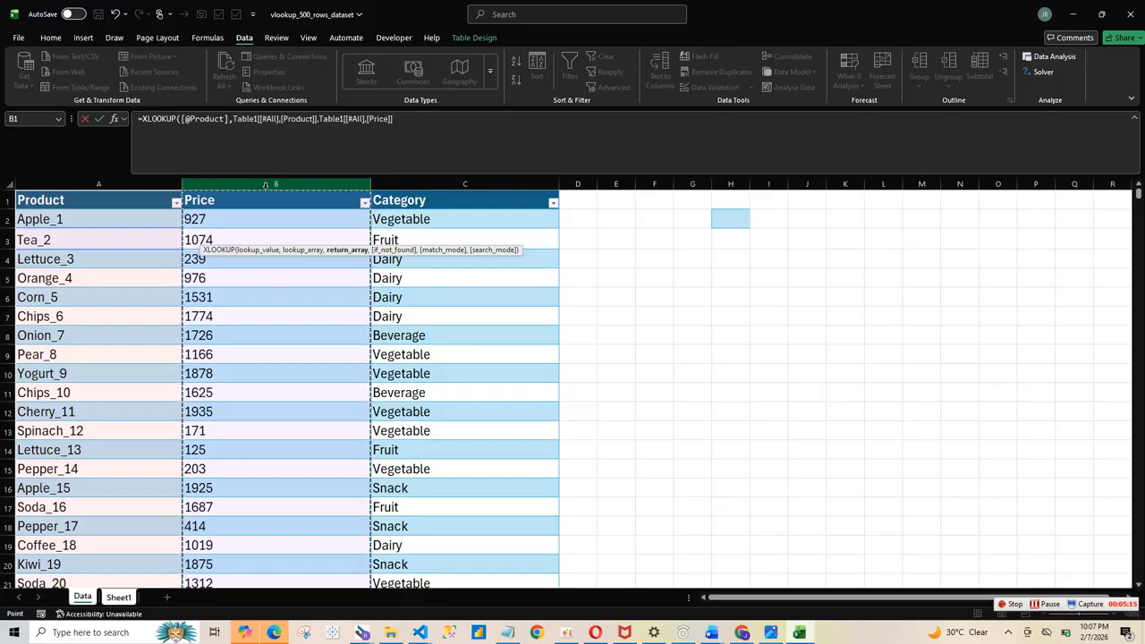
{"action": "key", "text": "Return"}
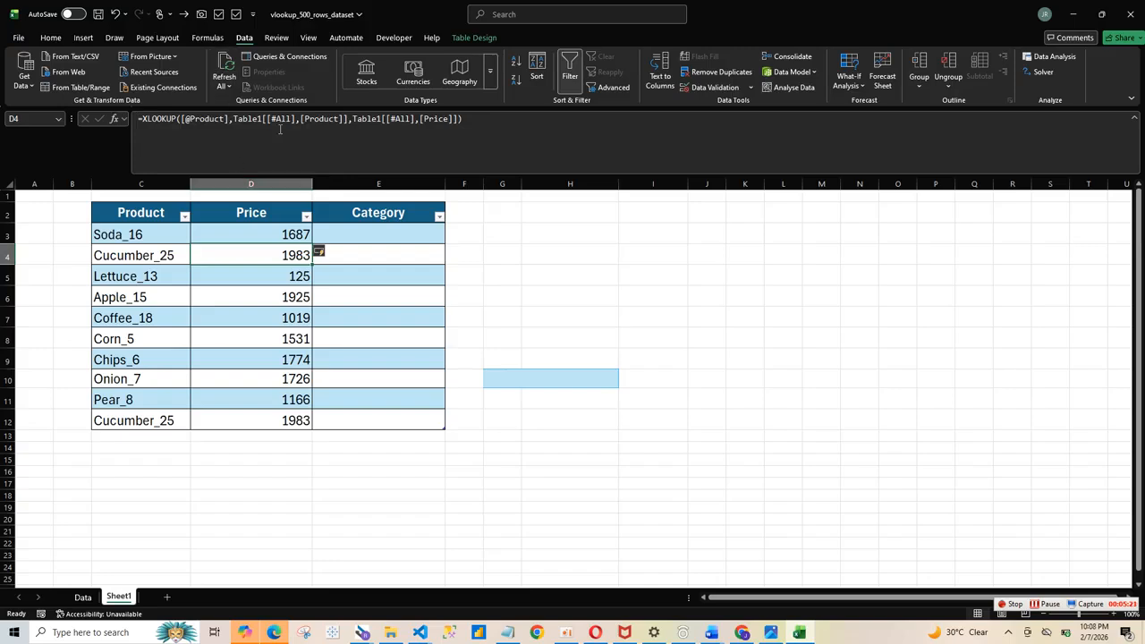
{"action": "left_click", "coordinate": [385, 224]}
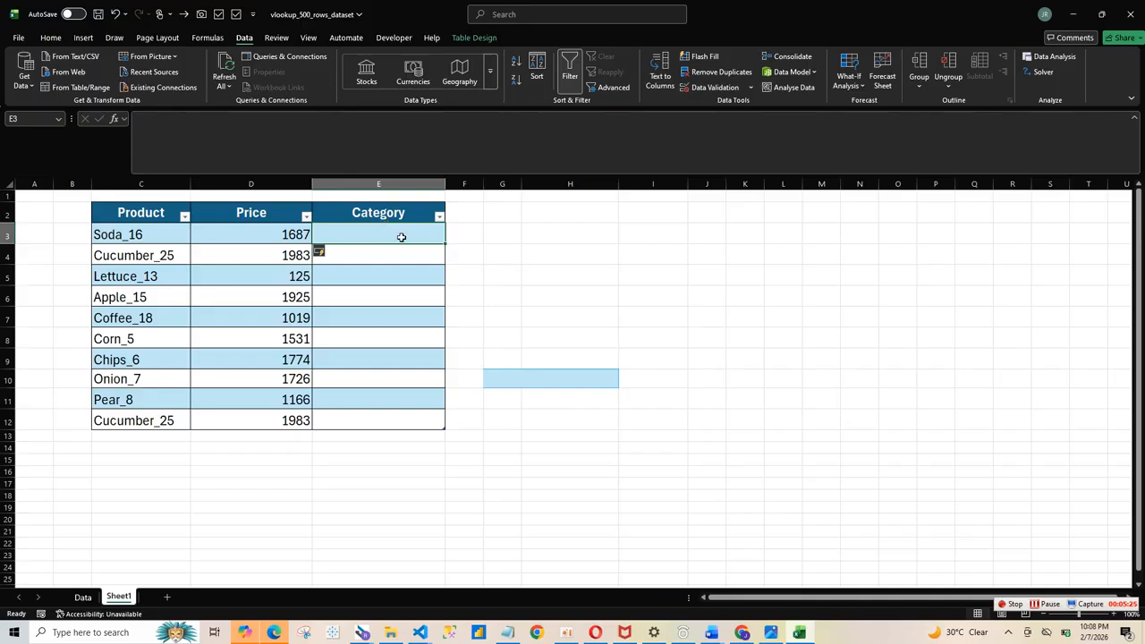
{"action": "type", "text": "="}
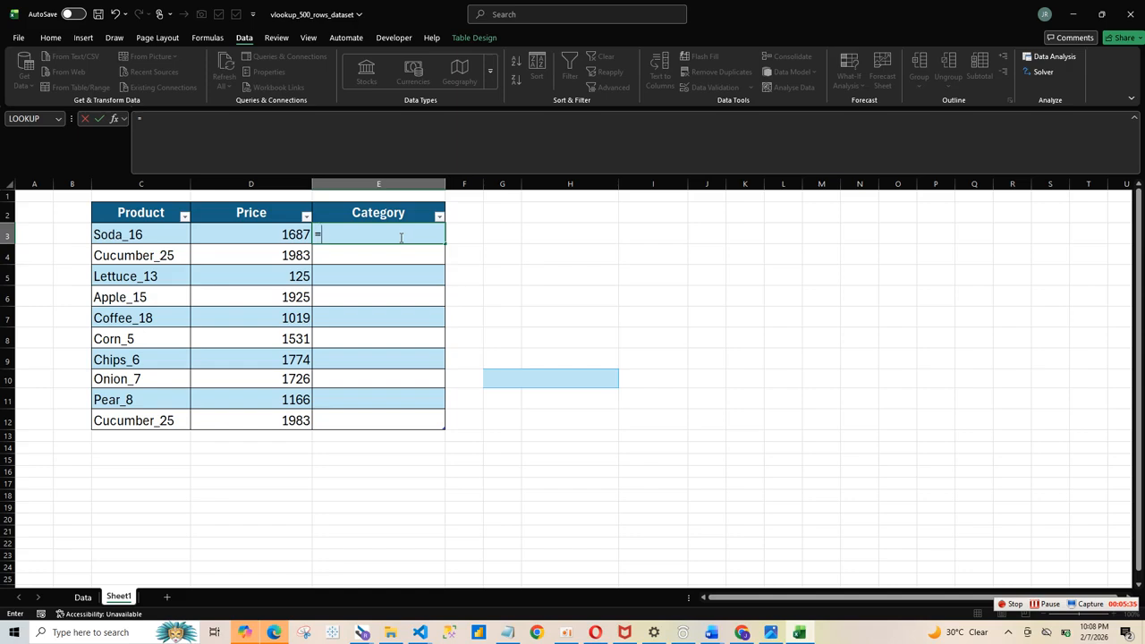
{"action": "key", "text": "BackSpace"}
{"action": "left_click", "coordinate": [500, 315]}
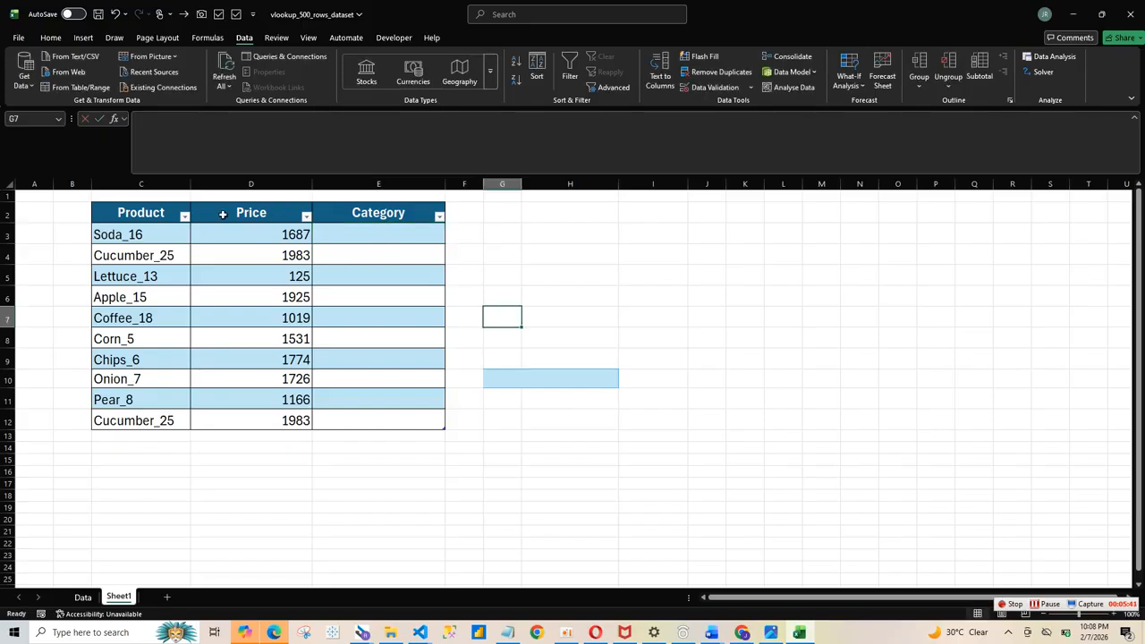
- Copy the category values C2:C12 from the Data sheet into Sheet1's Product column, starting at C3
{"action": "left_click", "coordinate": [79, 598]}
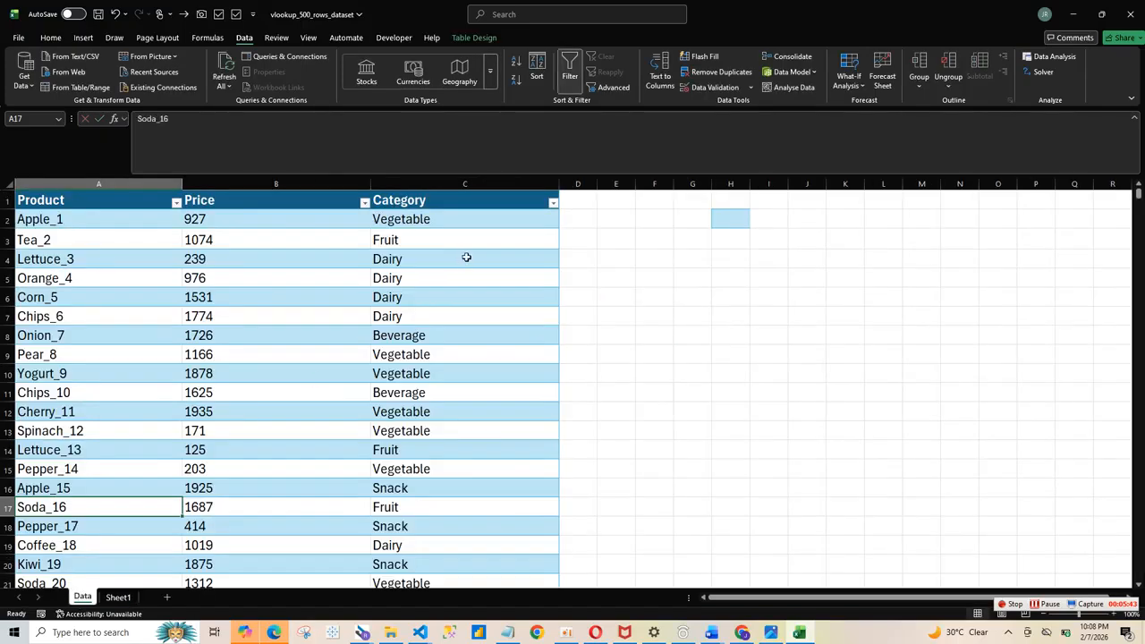
{"action": "left_click_drag", "start_coordinate": [477, 225], "coordinate": [470, 402]}
{"action": "key", "text": "ctrl+c"}
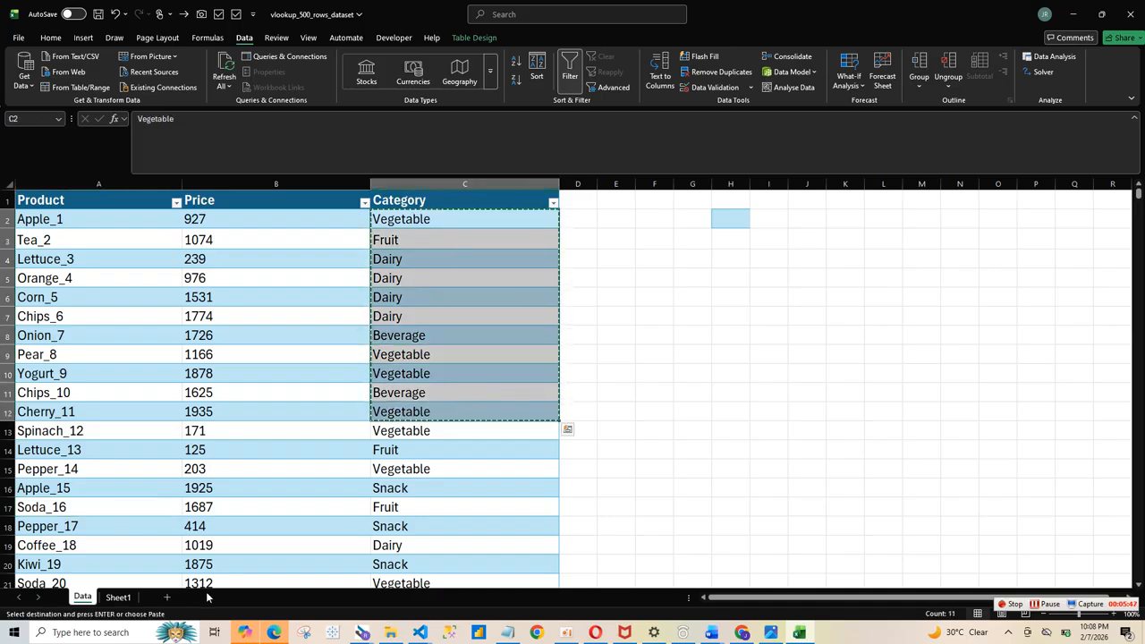
{"action": "left_click", "coordinate": [138, 597]}
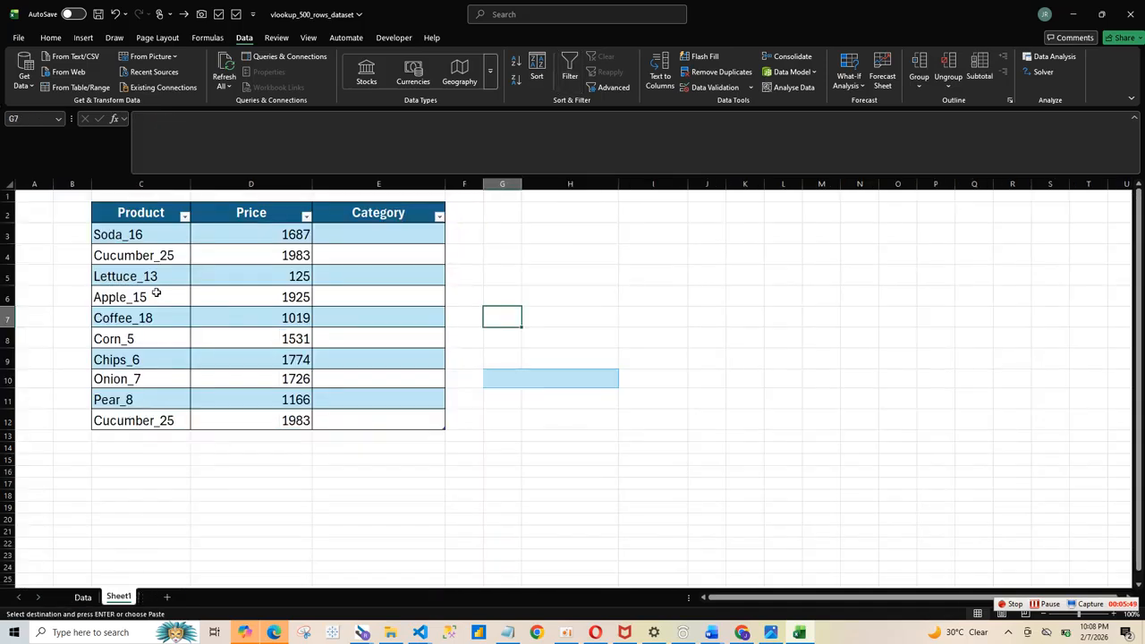
{"action": "left_click", "coordinate": [162, 244]}
{"action": "key", "text": "ctrl+v"}
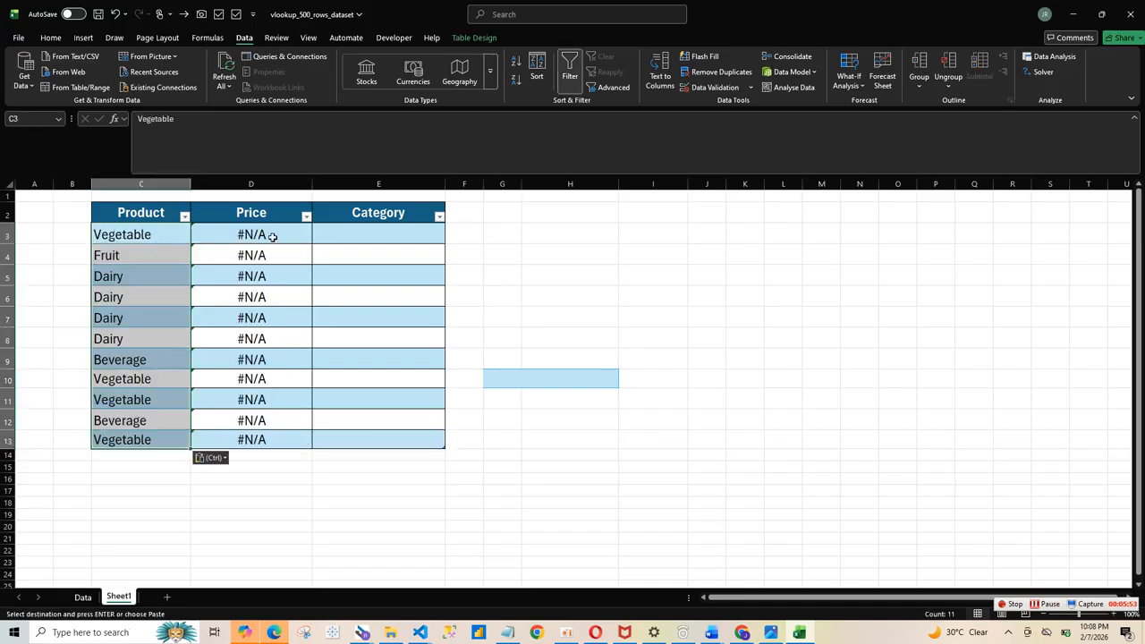
- Clear the lookup formulas in the Price column, then begin and abandon a new formula in D3
{"action": "left_click_drag", "start_coordinate": [269, 240], "coordinate": [264, 453]}
{"action": "key", "text": "Delete"}
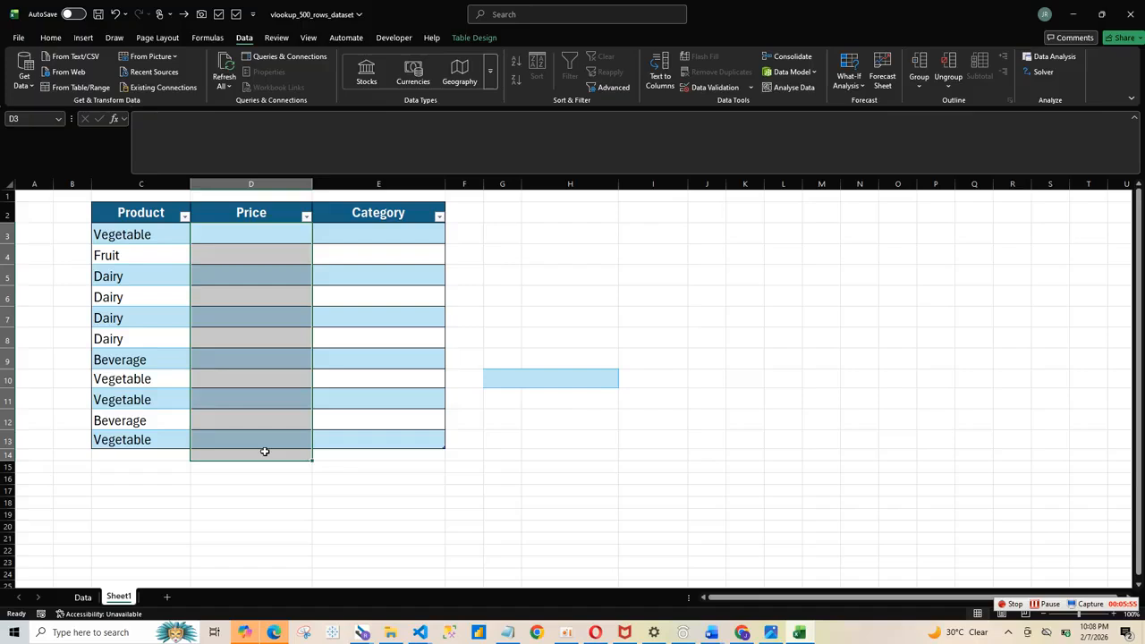
{"action": "left_click", "coordinate": [279, 242]}
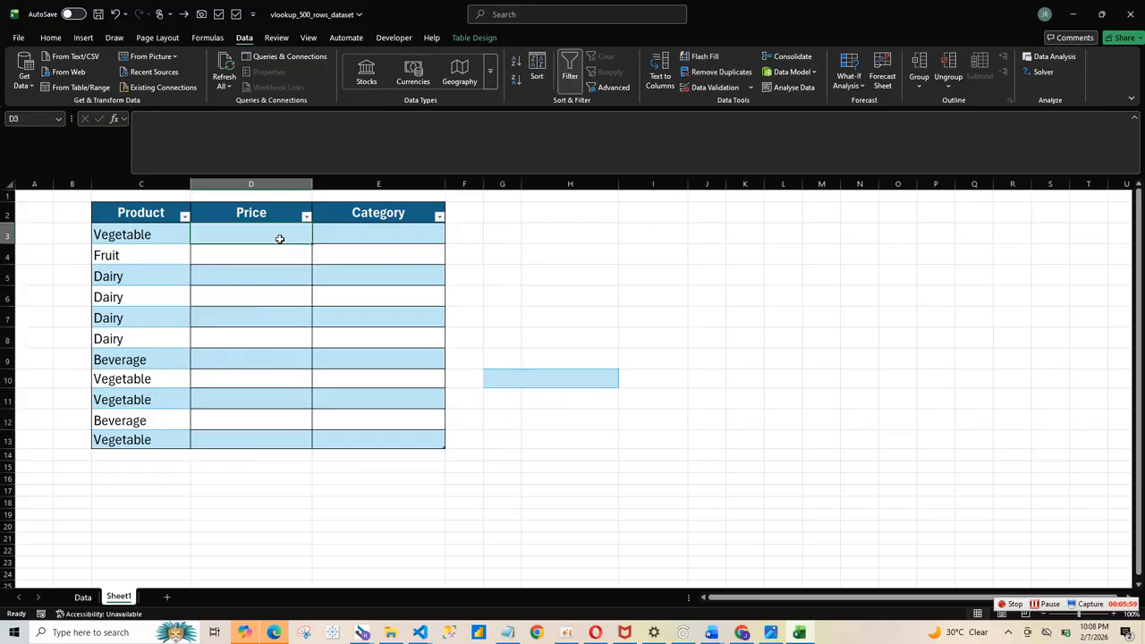
{"action": "type", "text": "="}
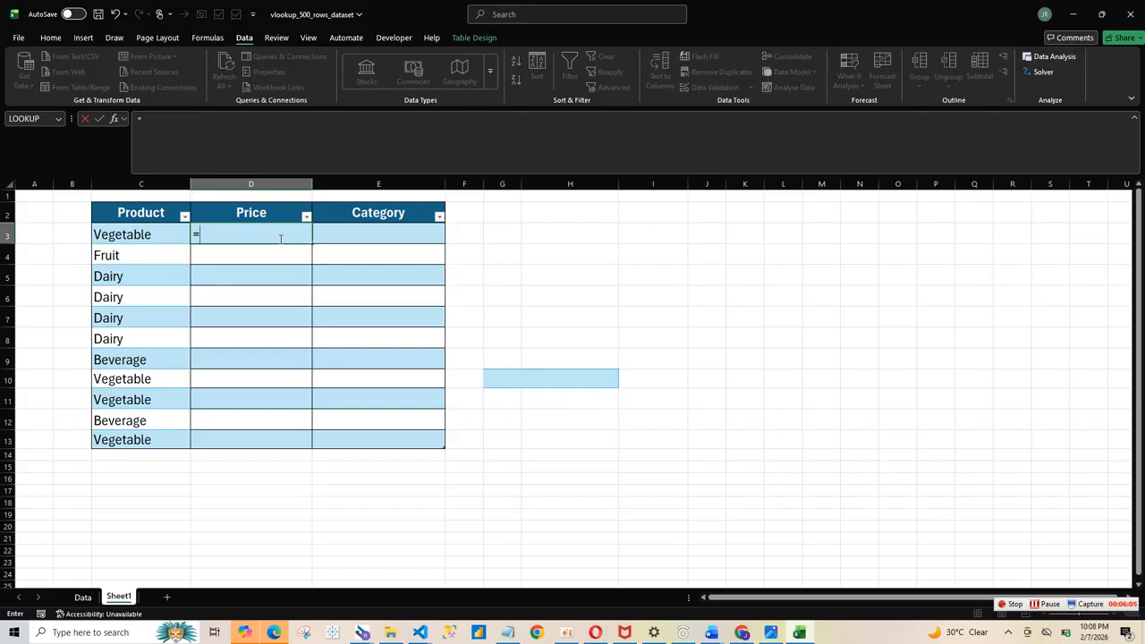
{"action": "key", "text": "Escape"}
{"action": "left_click", "coordinate": [568, 322]}
- Undo the clearing of the Price column and the pasting of categories into the Product column
{"action": "key", "text": "ctrl+z"}
{"action": "key", "text": "ctrl+z"}
{"action": "key", "text": "ctrl+z"}
{"action": "key", "text": "ctrl+z"}
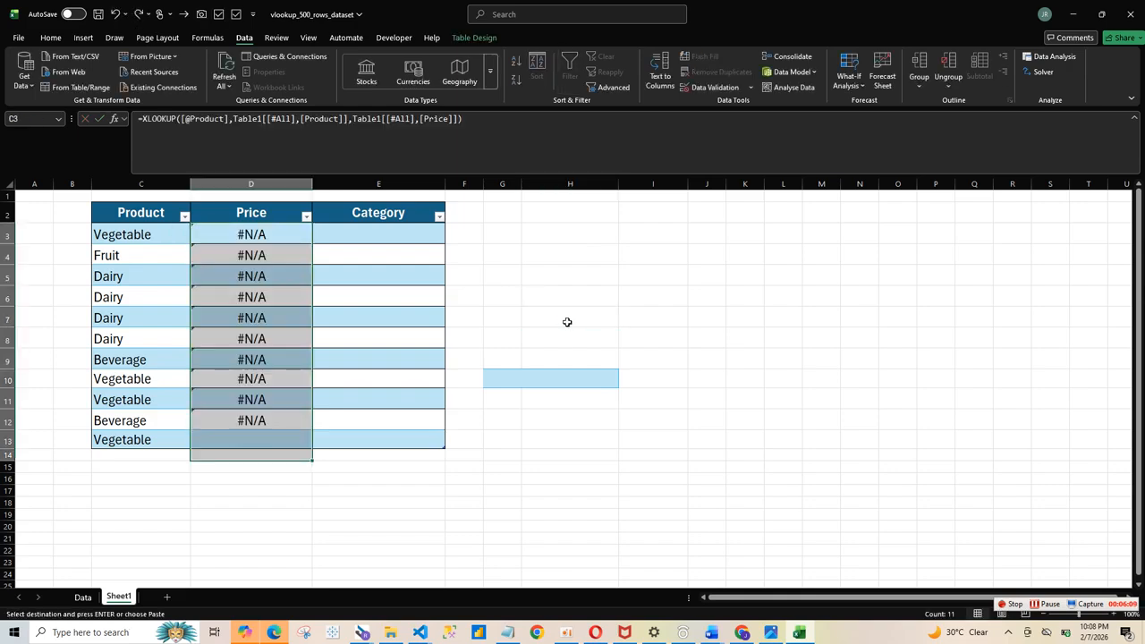
{"action": "left_click", "coordinate": [423, 235]}
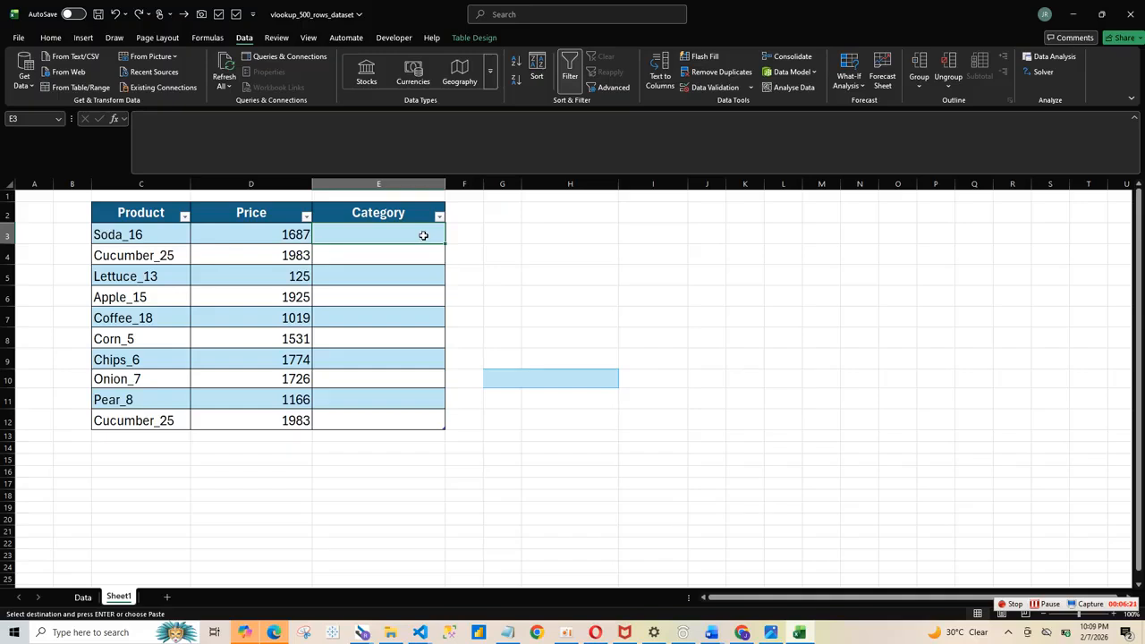
{"action": "type", "text": "="}
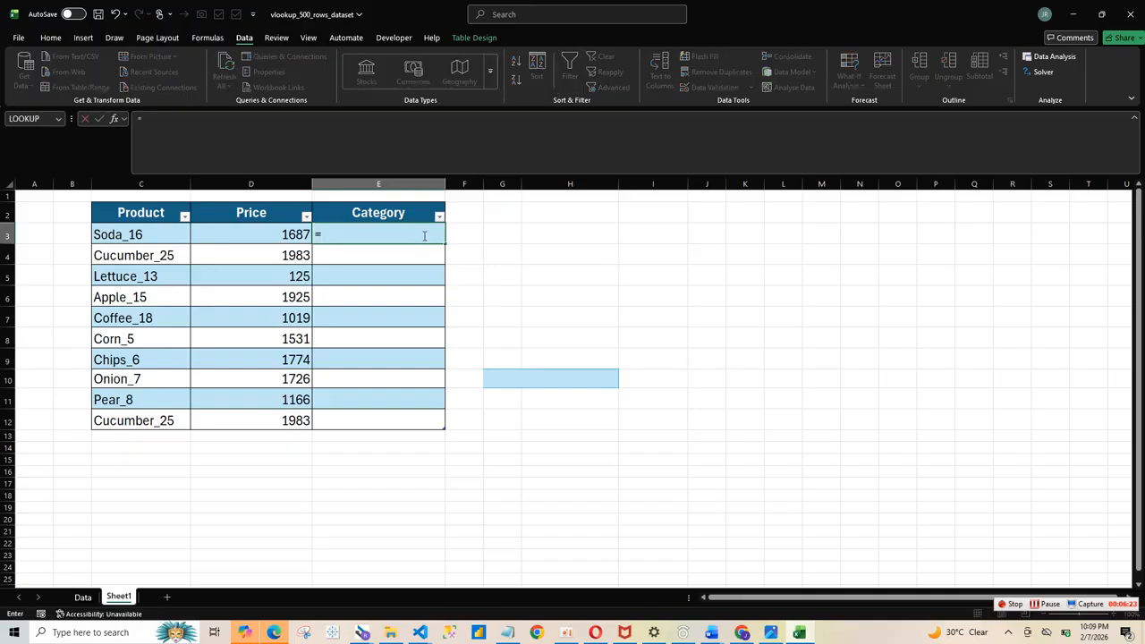
{"action": "type", "text": "x"}
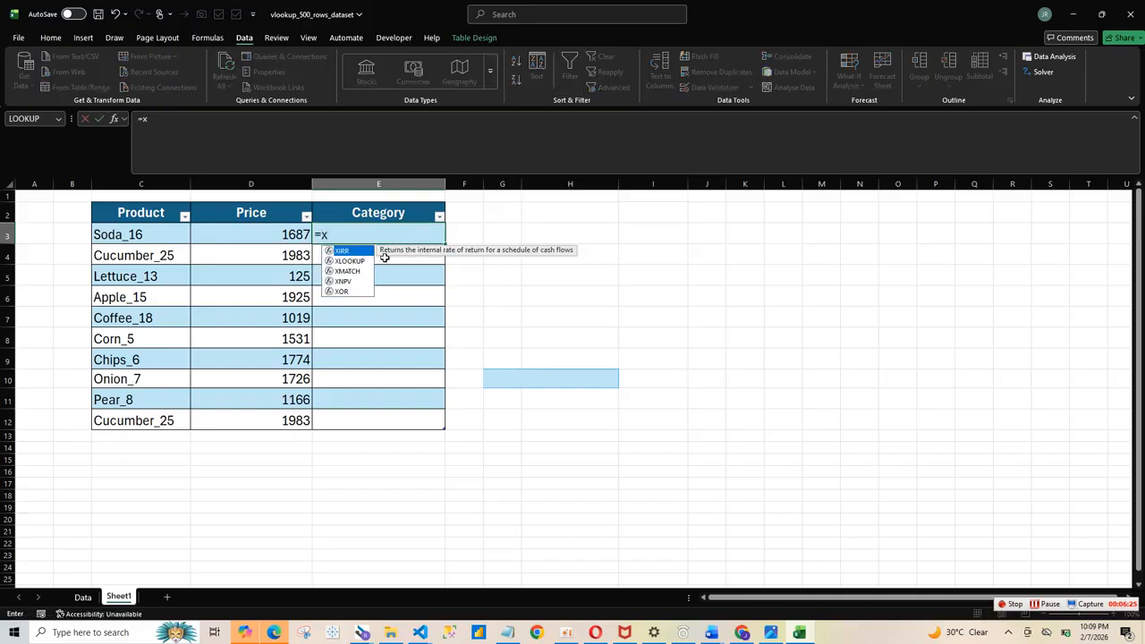
{"action": "double_click", "coordinate": [362, 263]}
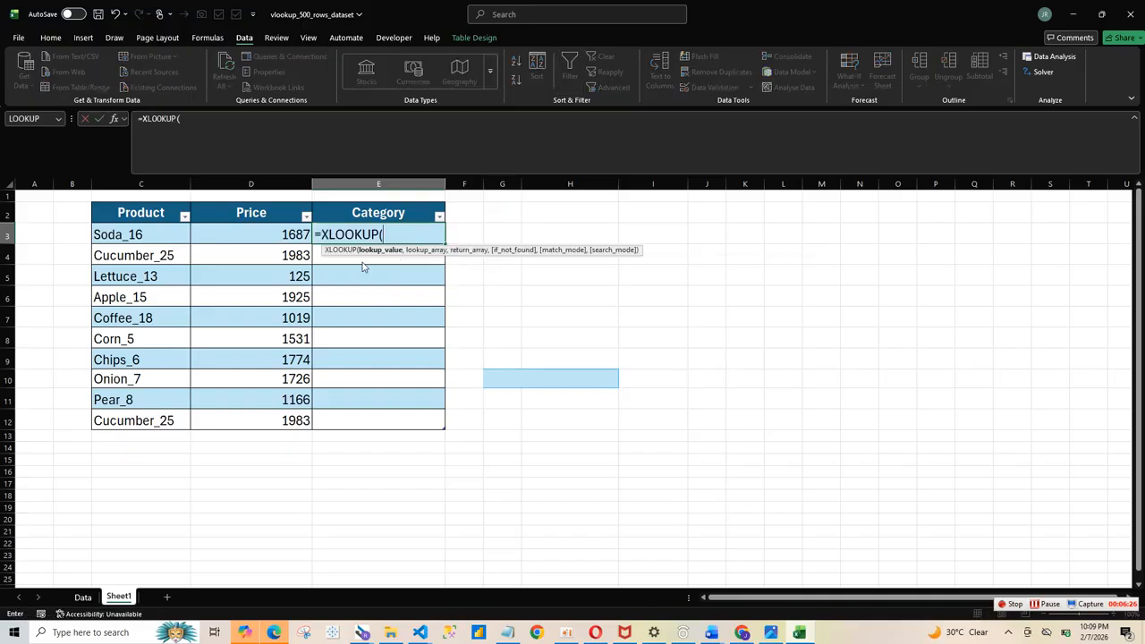
{"action": "left_click", "coordinate": [164, 232]}
{"action": "type", "text": ","}
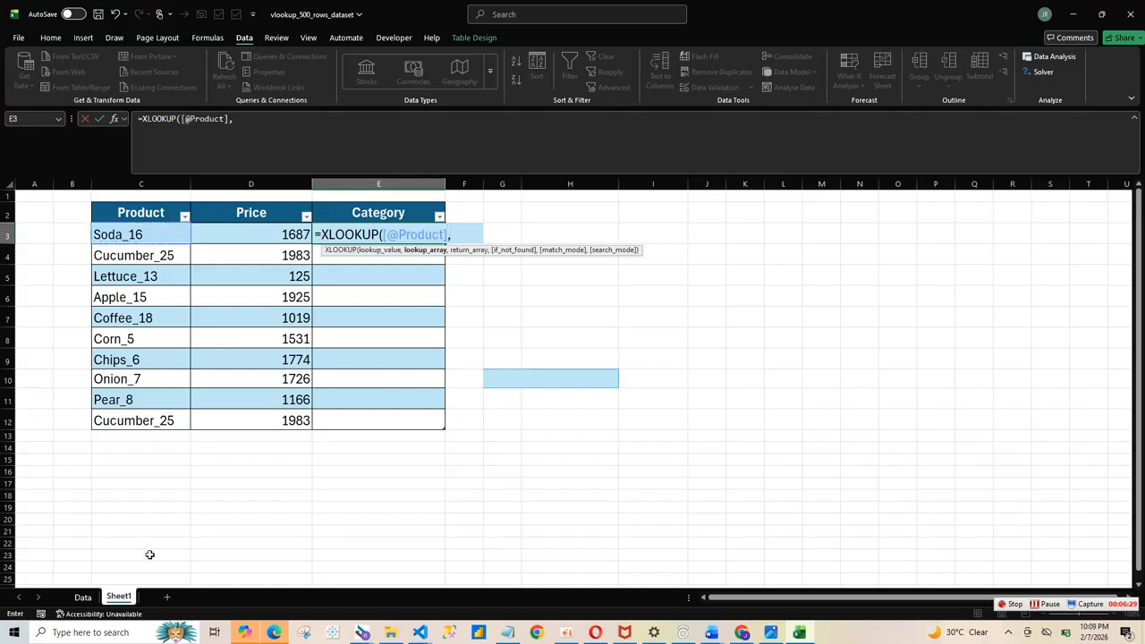
{"action": "left_click", "coordinate": [80, 597]}
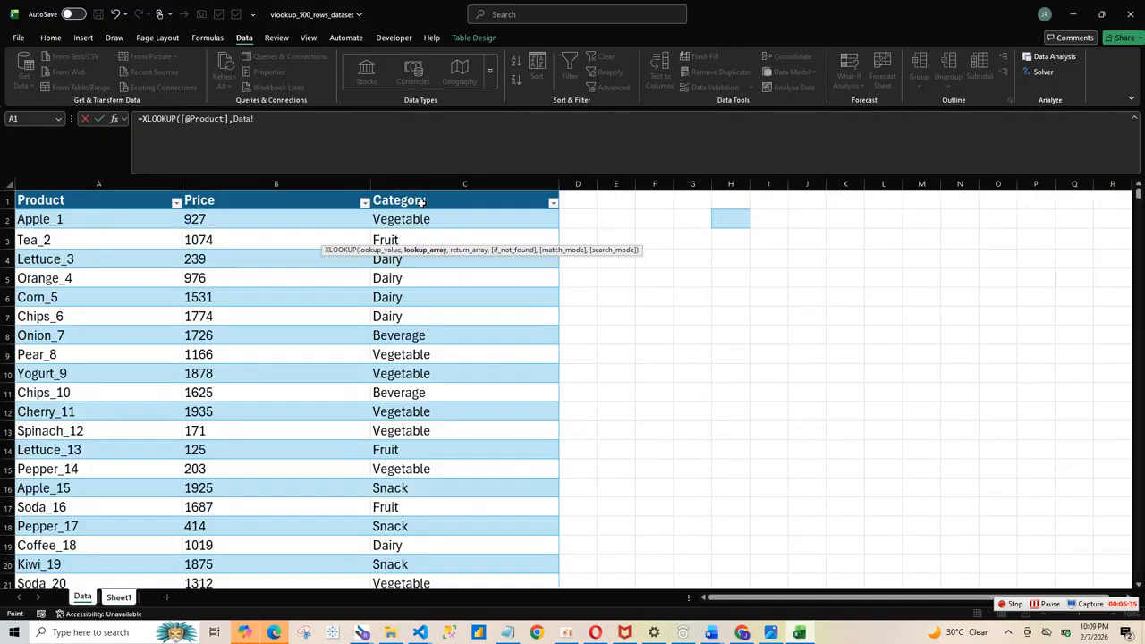
{"action": "left_click", "coordinate": [77, 185]}
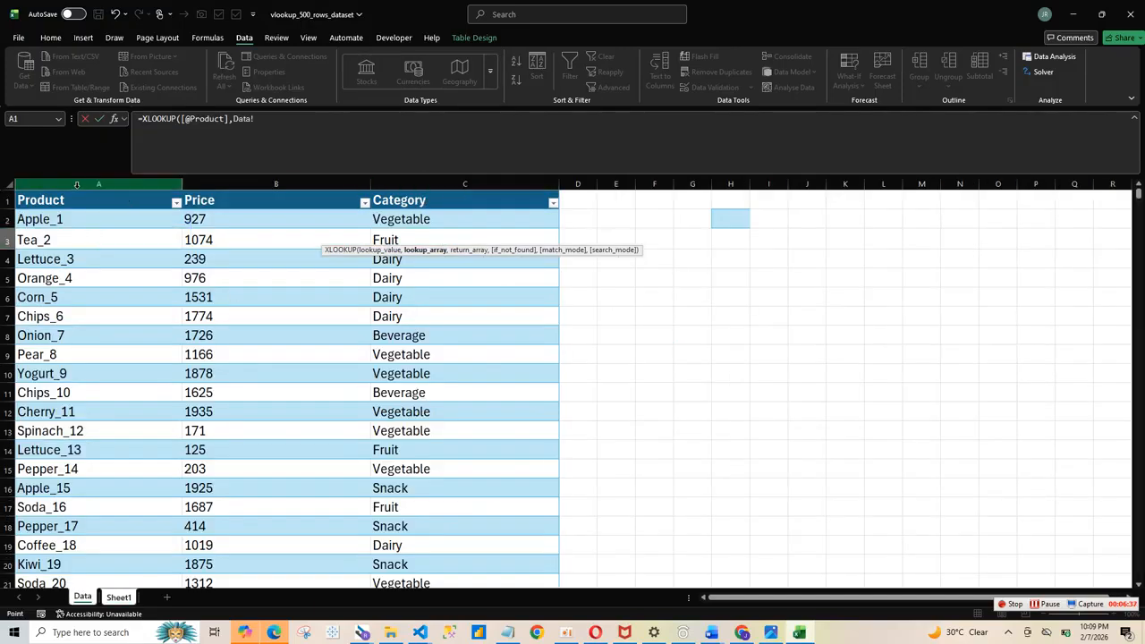
{"action": "type", "text": ","}
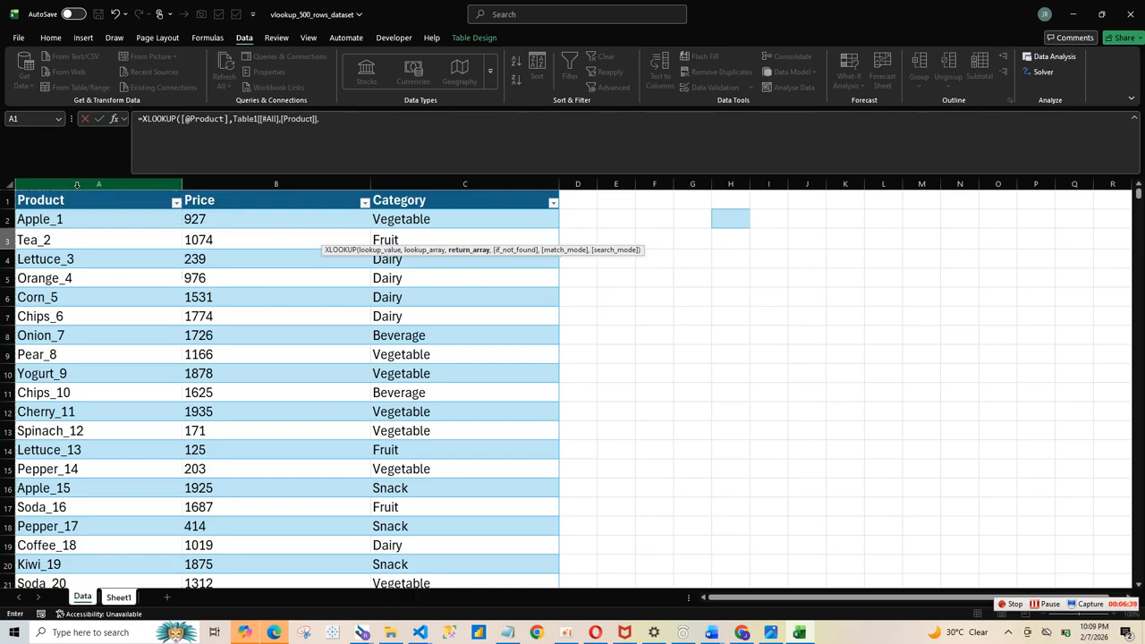
{"action": "left_click", "coordinate": [487, 185]}
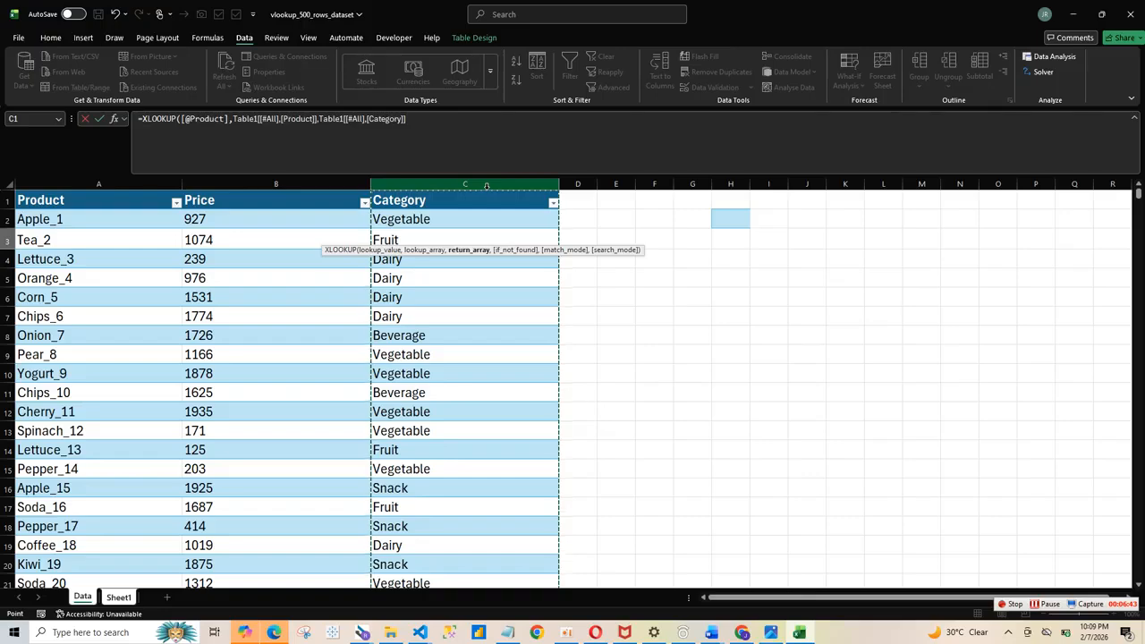
{"action": "key", "text": "Return"}
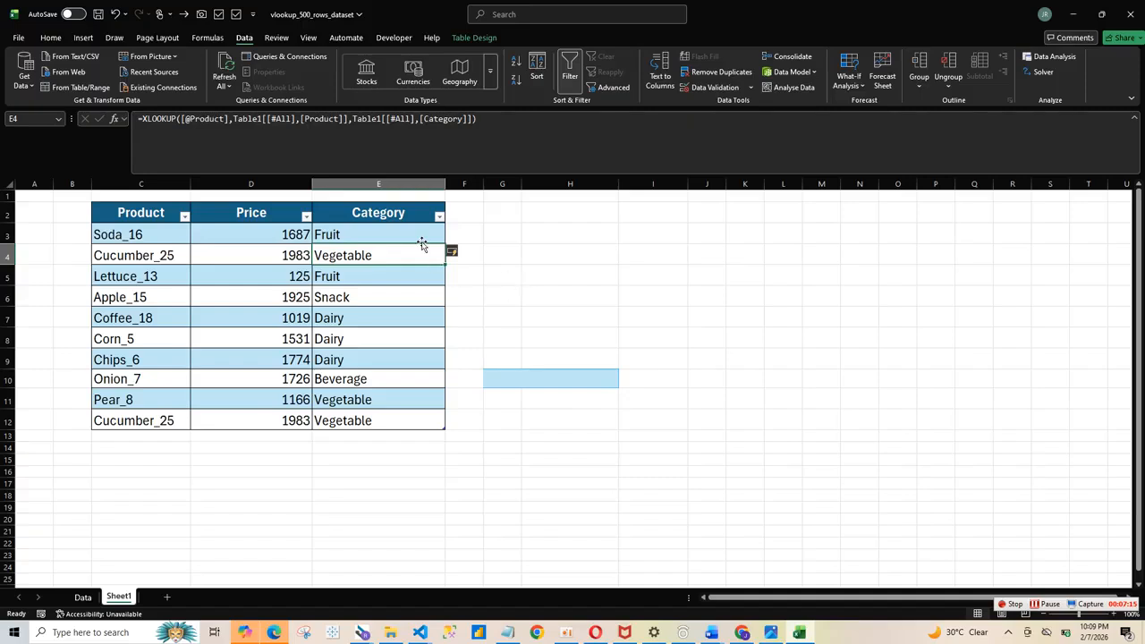
- Try to copy the Category results in E3:E13 over the Product column, starting at C3
{"action": "left_click_drag", "start_coordinate": [417, 234], "coordinate": [389, 426]}
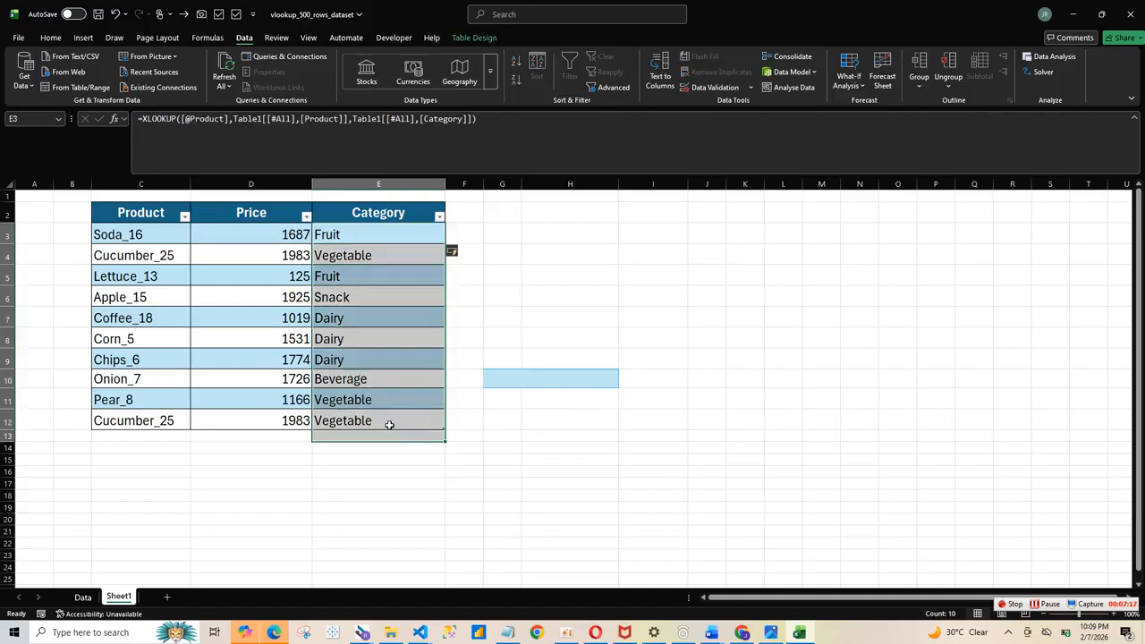
{"action": "key", "text": "ctrl+c"}
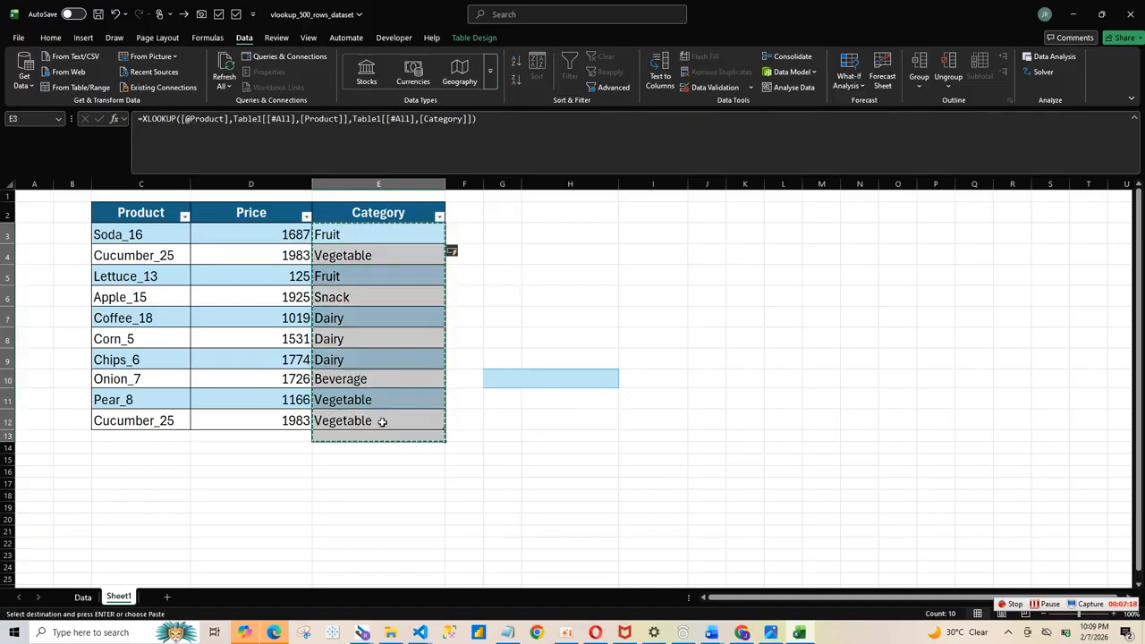
{"action": "left_click", "coordinate": [145, 240]}
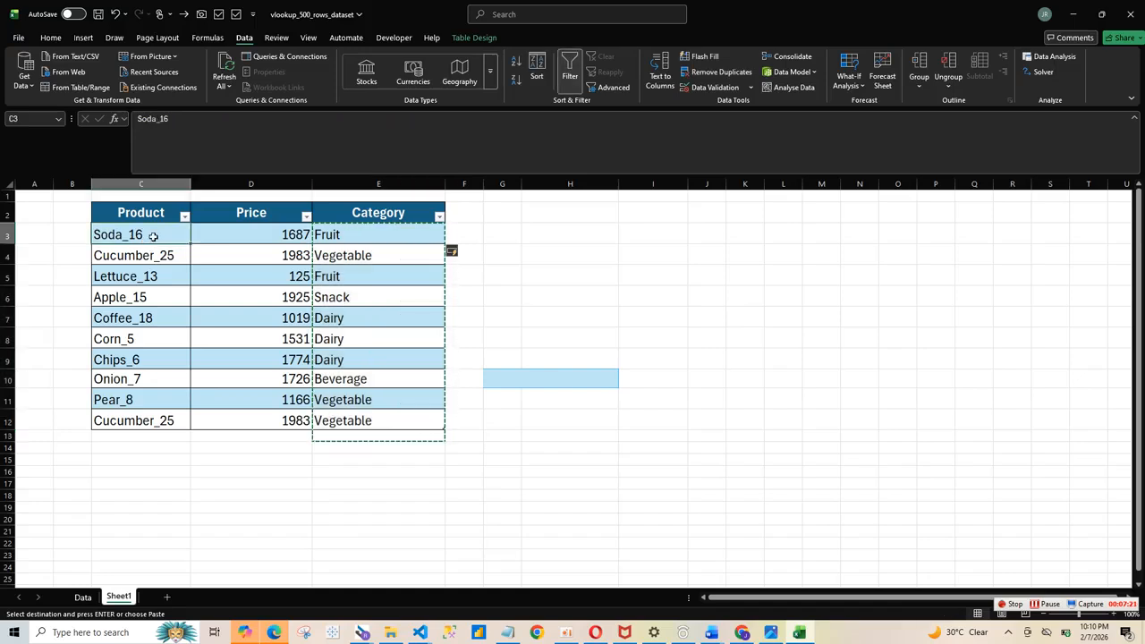
{"action": "right_click", "coordinate": [153, 236]}
{"action": "left_click", "coordinate": [203, 300]}
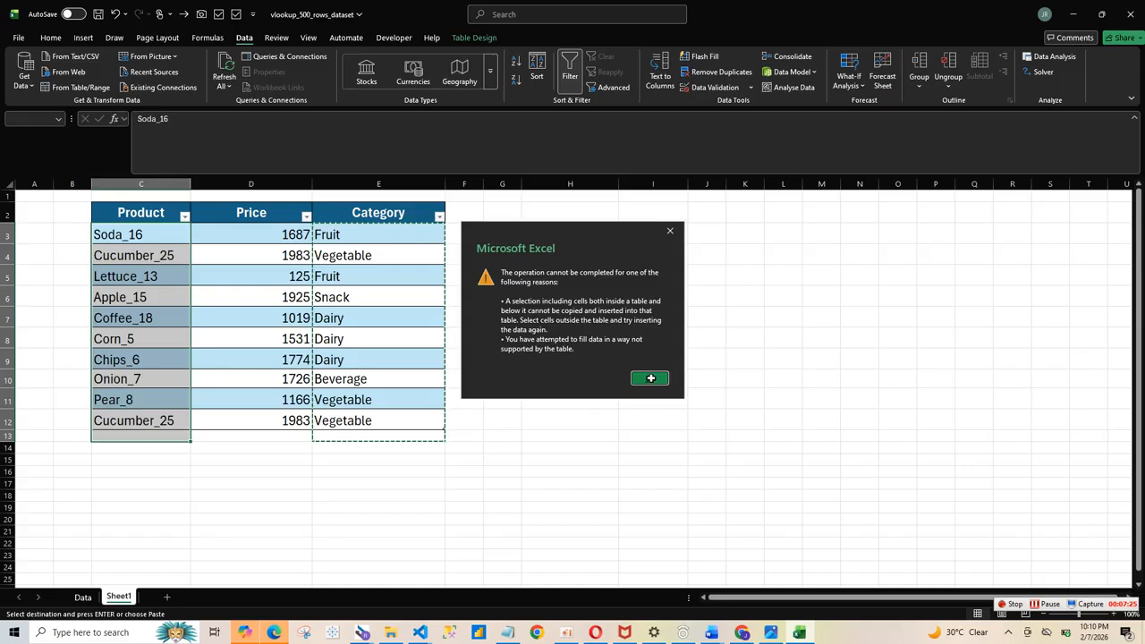
{"action": "left_click", "coordinate": [650, 379]}
- Clear the Sheet1 table's contents and replace its Product column from C2 down with cells C1:C13 of the Data sheet, header included
{"action": "left_click_drag", "start_coordinate": [169, 231], "coordinate": [358, 421]}
{"action": "key", "text": "Delete"}
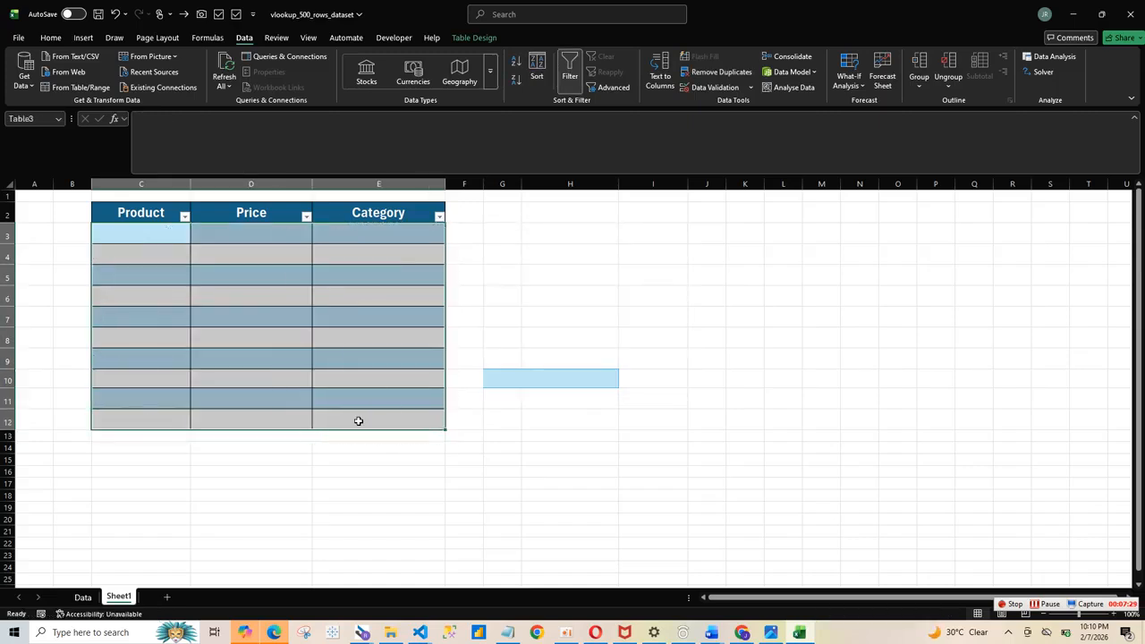
{"action": "left_click", "coordinate": [83, 597]}
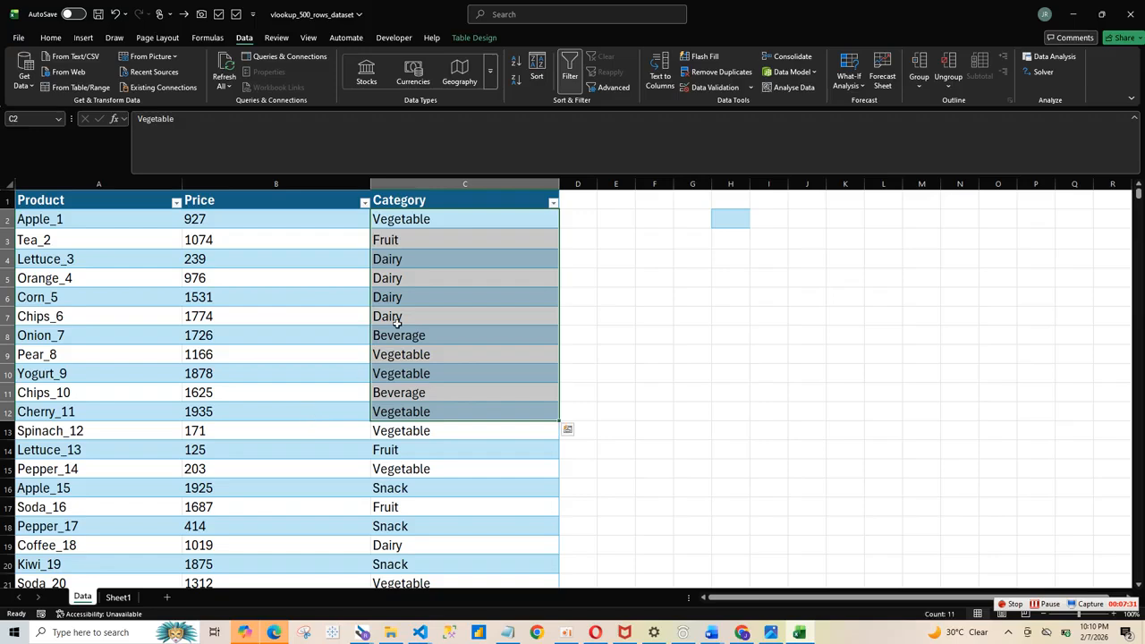
{"action": "key", "text": "ctrl+c"}
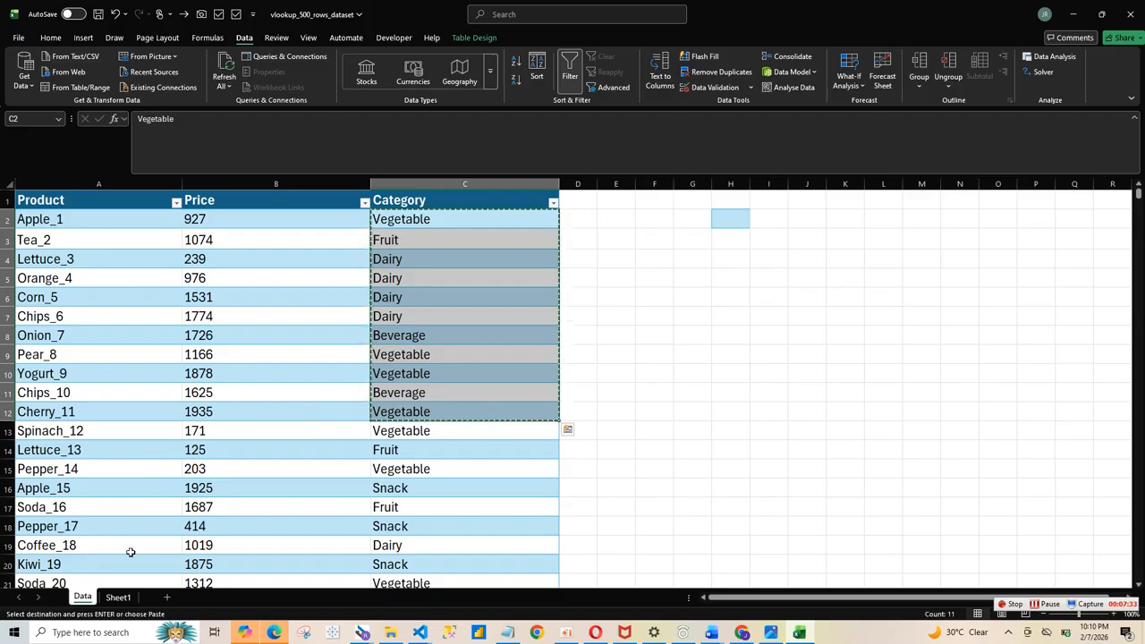
{"action": "left_click_drag", "start_coordinate": [451, 200], "coordinate": [453, 432]}
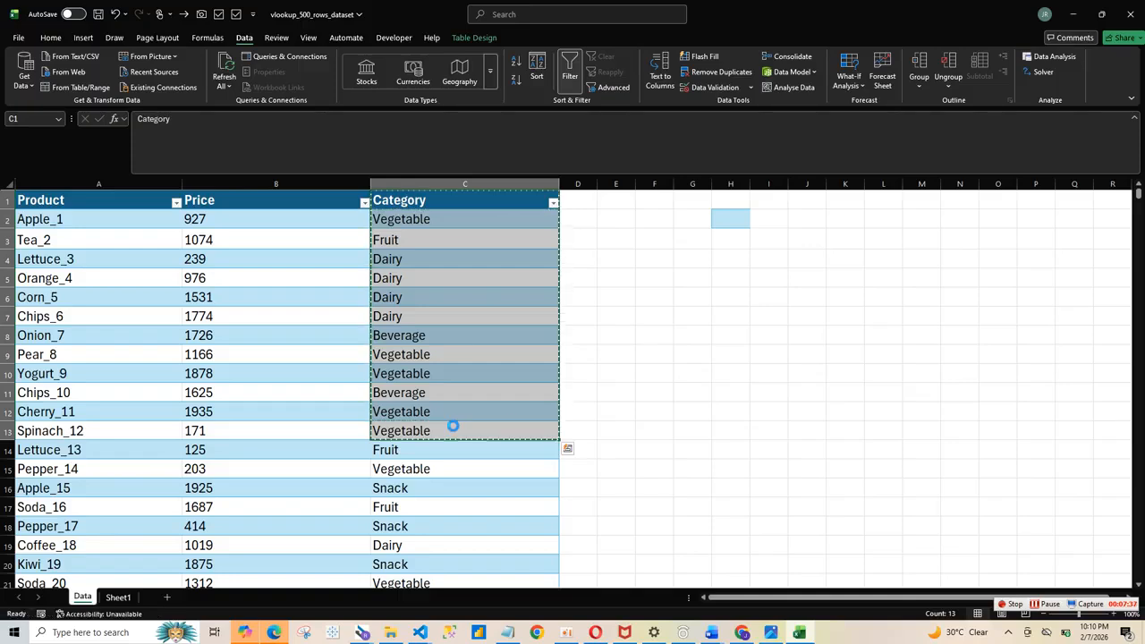
{"action": "key", "text": "ctrl+c"}
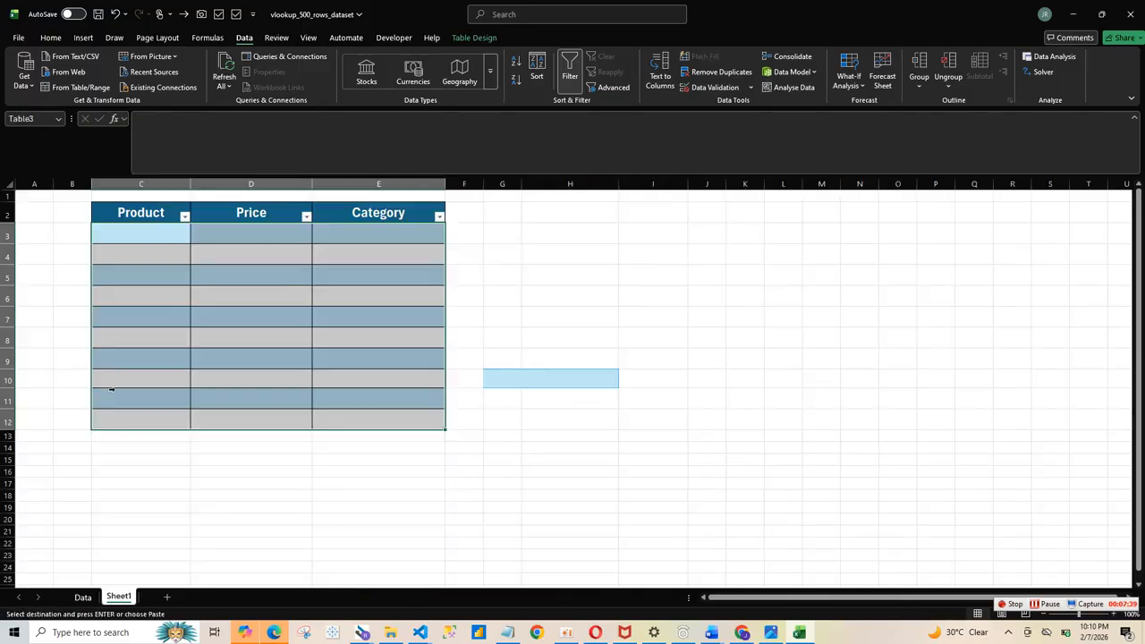
{"action": "left_click", "coordinate": [118, 597]}
{"action": "left_click", "coordinate": [151, 217]}
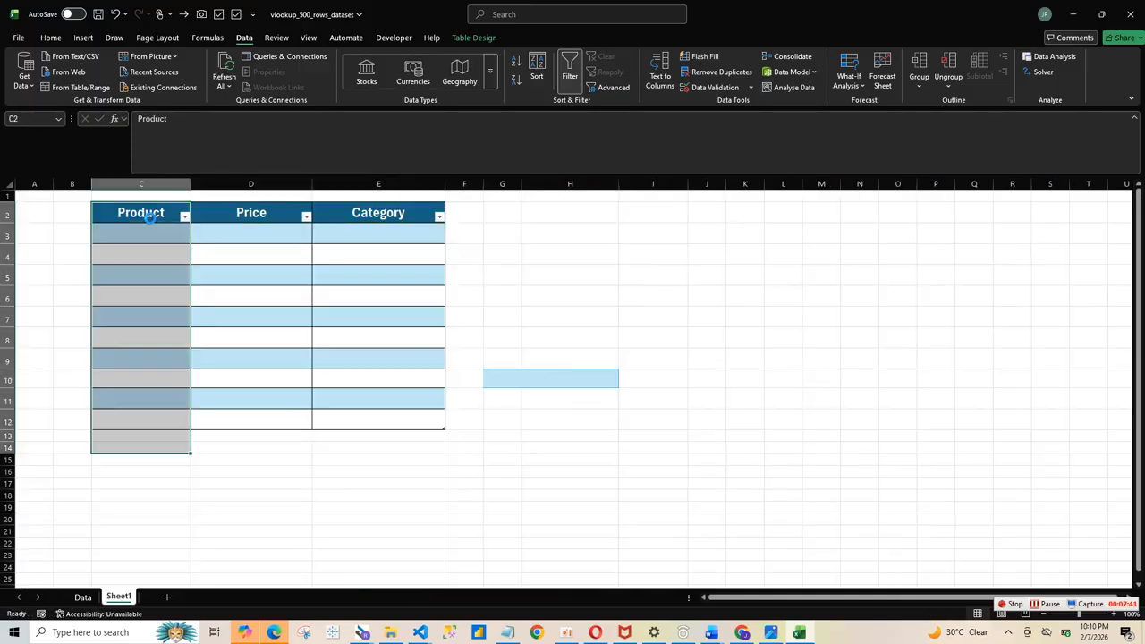
{"action": "key", "text": "ctrl+v"}
- Rename the table header in E2 to "product"
{"action": "left_click", "coordinate": [259, 234]}
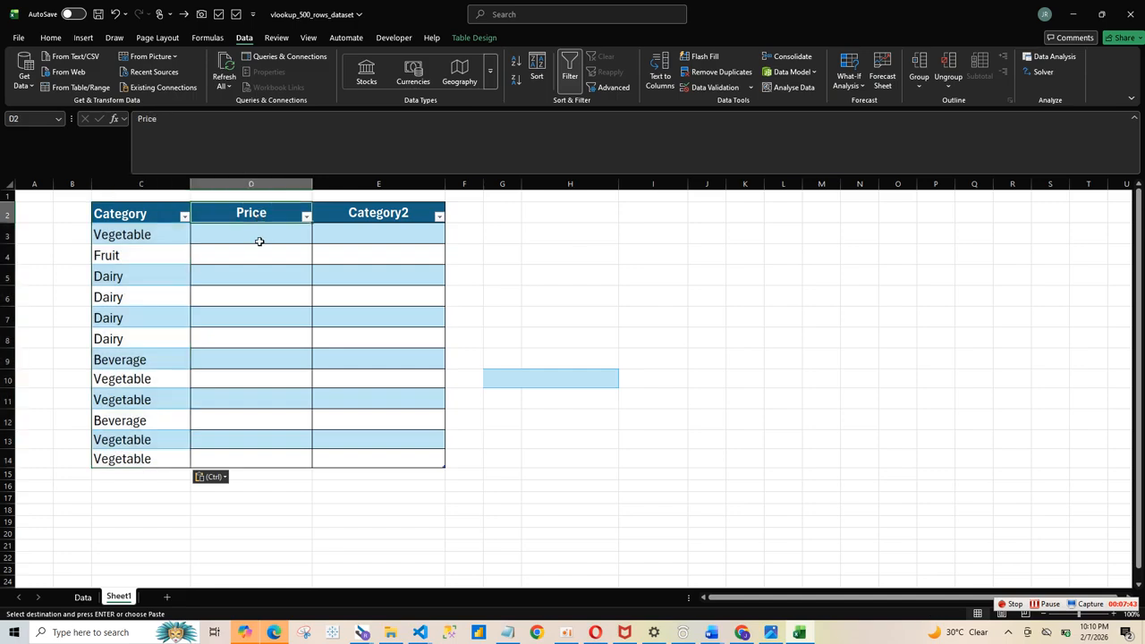
{"action": "left_click", "coordinate": [396, 219]}
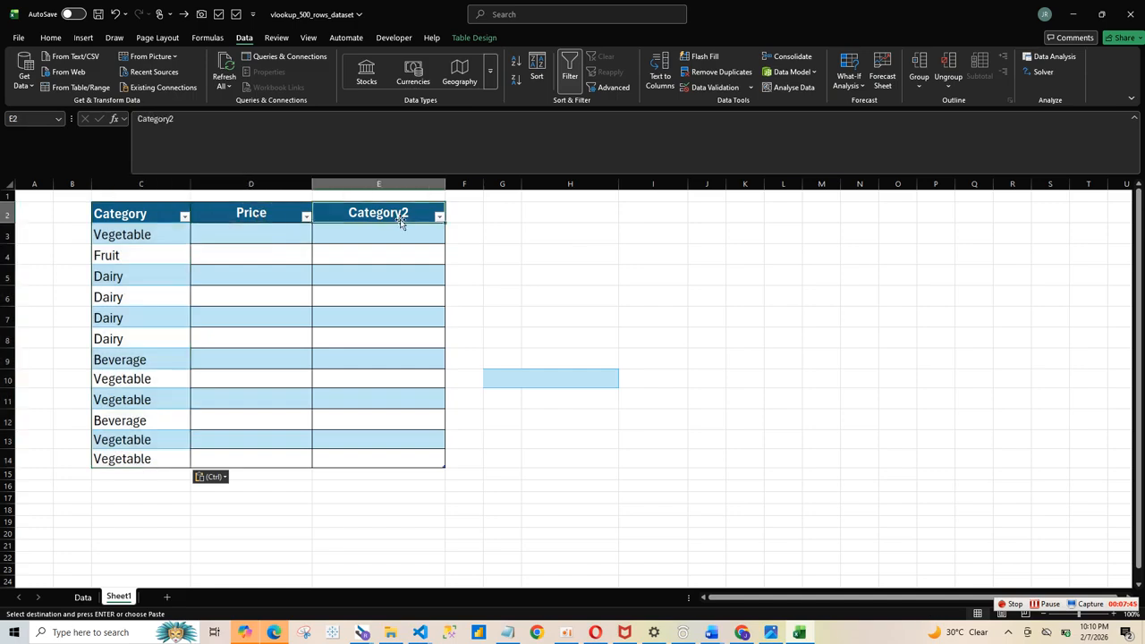
{"action": "key", "text": "Escape"}
{"action": "key", "text": "BackSpace"}
{"action": "type", "text": "pr"}
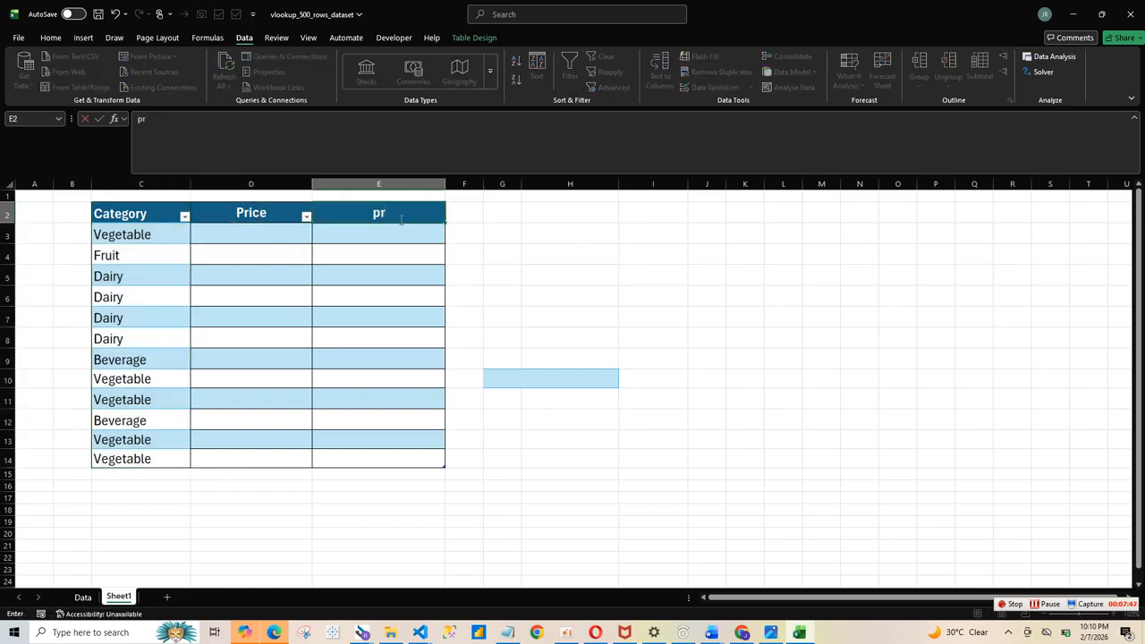
{"action": "type", "text": "odcut"}
{"action": "key", "text": "BackSpace"}
{"action": "key", "text": "BackSpace"}
{"action": "key", "text": "BackSpace"}
{"action": "type", "text": "uct"}
{"action": "key", "text": "ctrl+Return"}
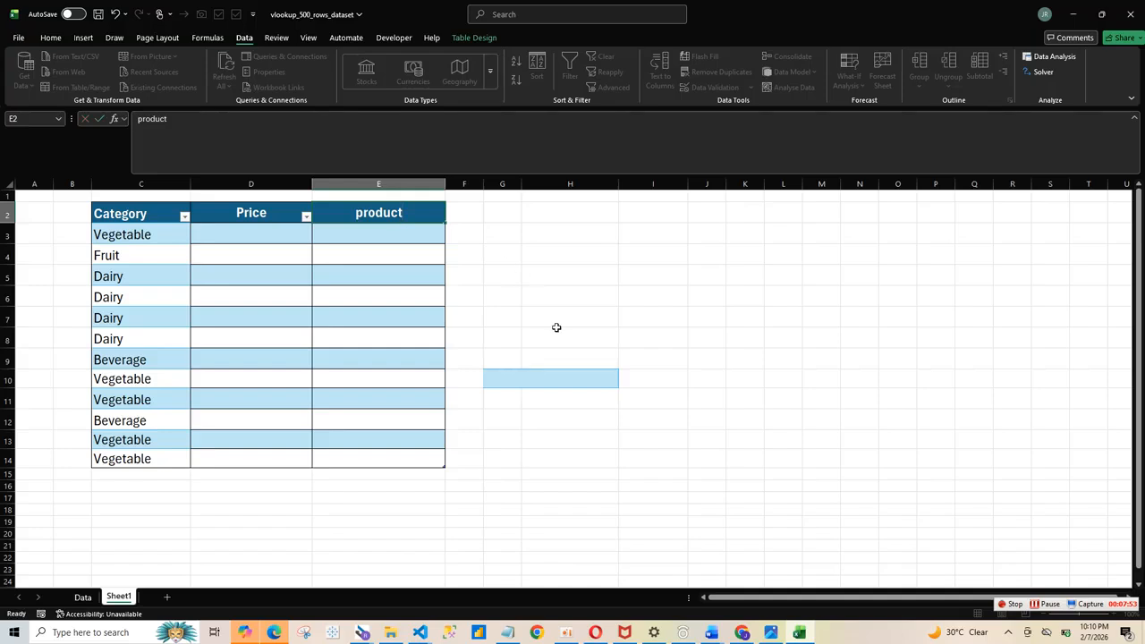
{"action": "left_click", "coordinate": [556, 327]}
{"action": "left_click", "coordinate": [404, 232]}
{"action": "left_click", "coordinate": [245, 237]}
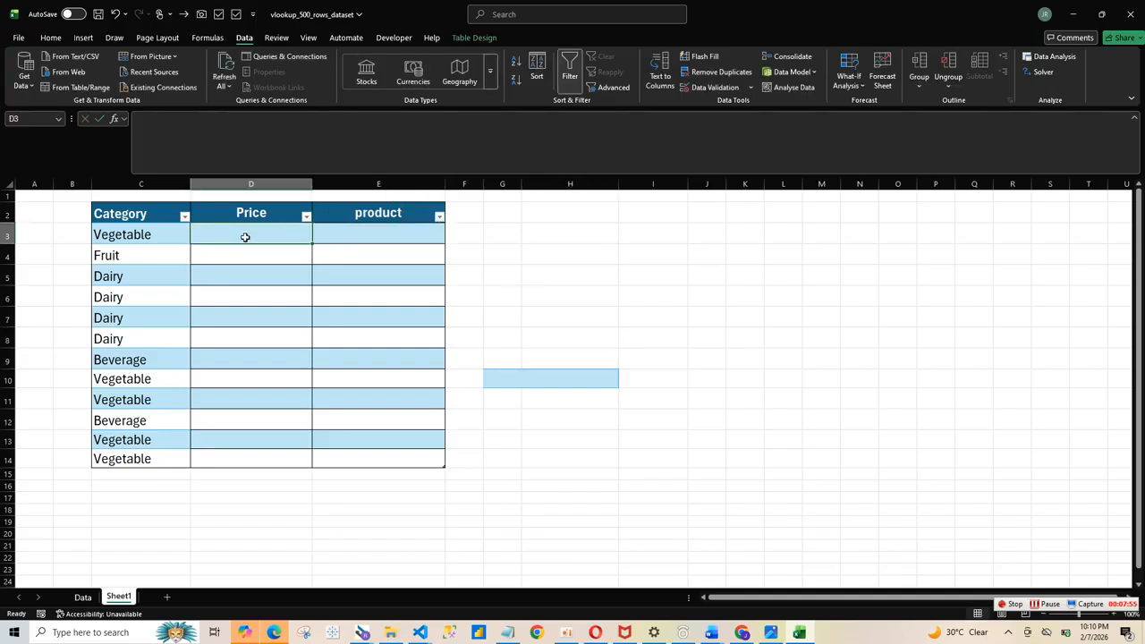
{"action": "type", "text": "="}
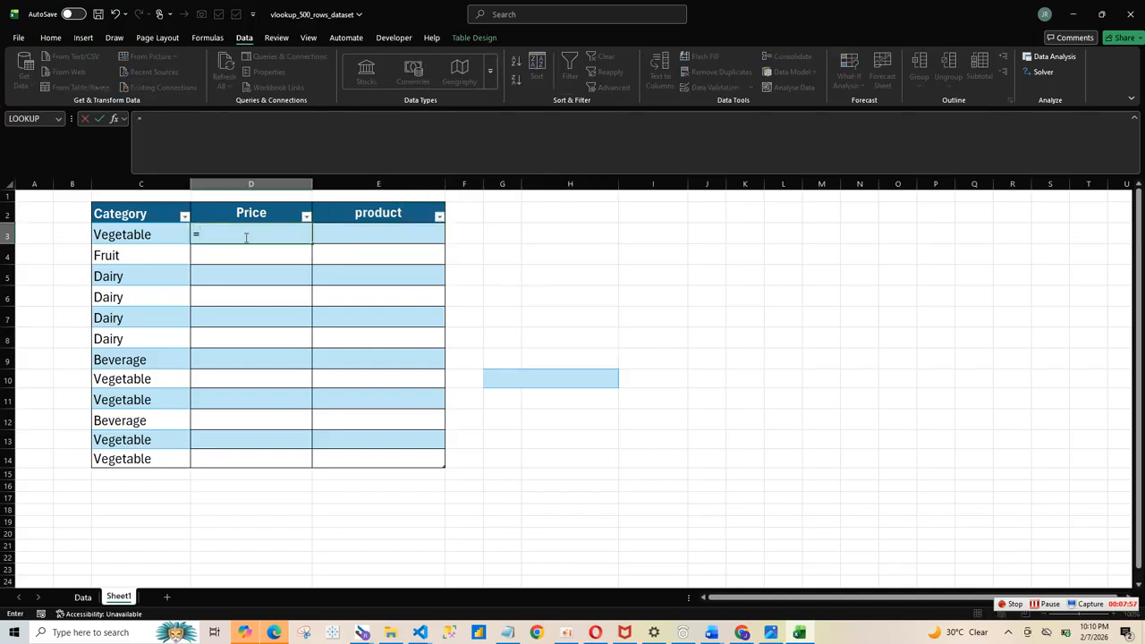
{"action": "type", "text": "v"}
{"action": "key", "text": "BackSpace"}
{"action": "type", "text": "xl"}
{"action": "key", "text": "Tab"}
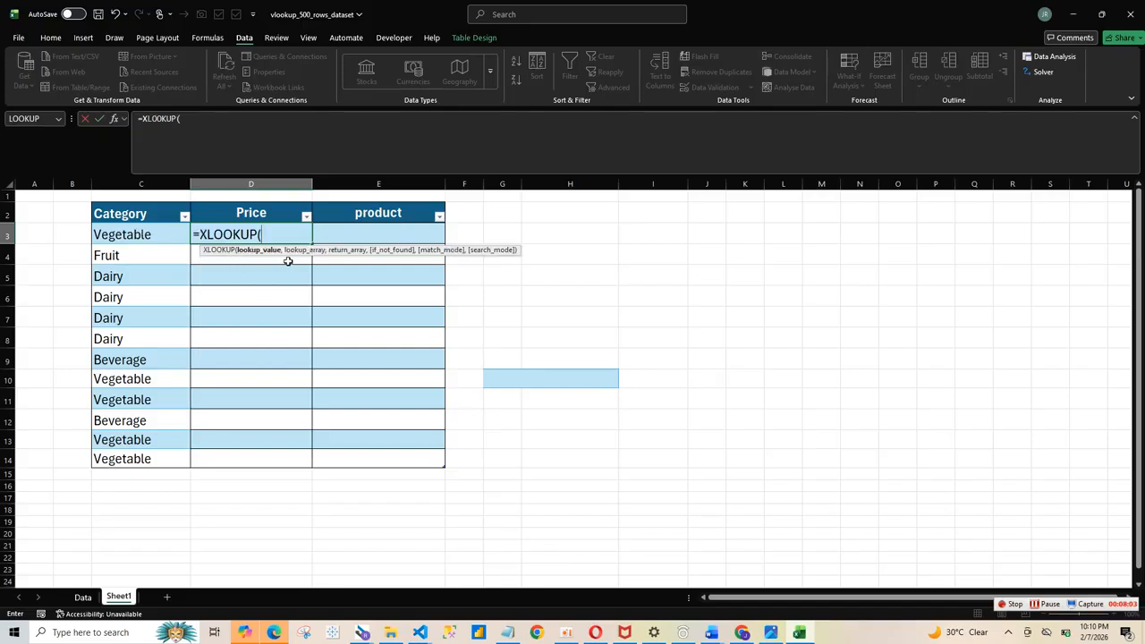
{"action": "left_click", "coordinate": [165, 235]}
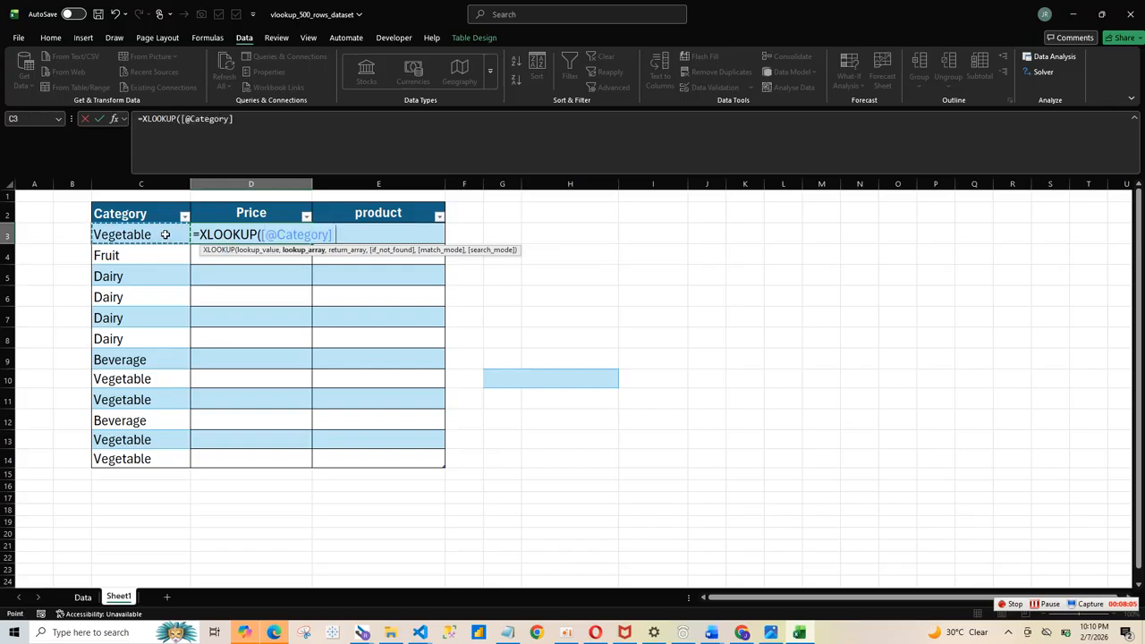
{"action": "type", "text": ","}
{"action": "left_click", "coordinate": [79, 598]}
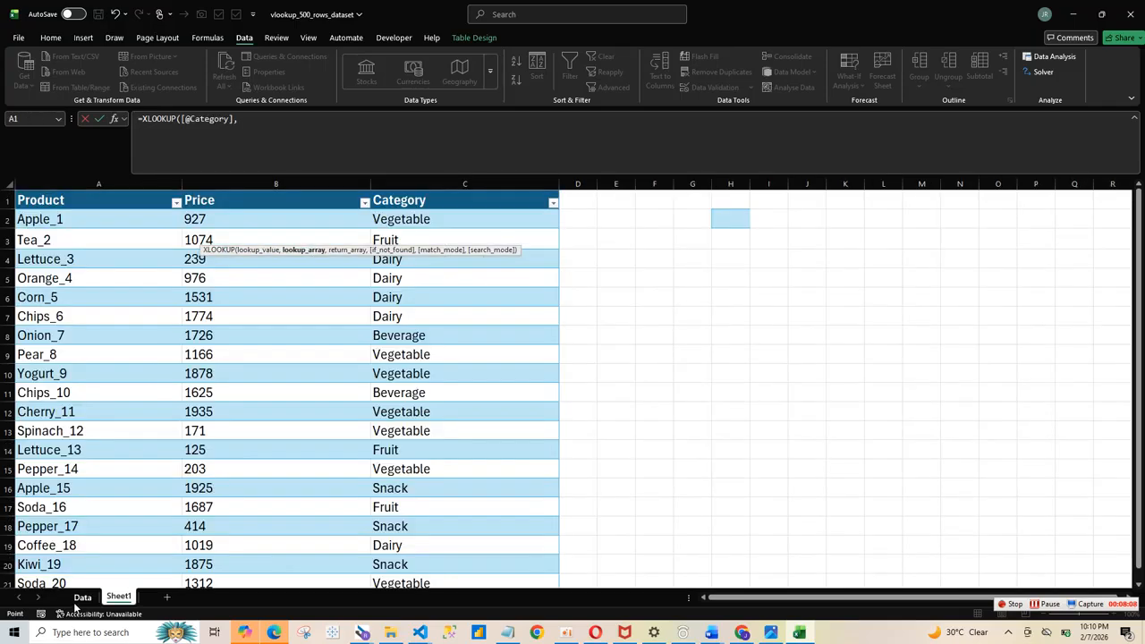
{"action": "left_click", "coordinate": [492, 177]}
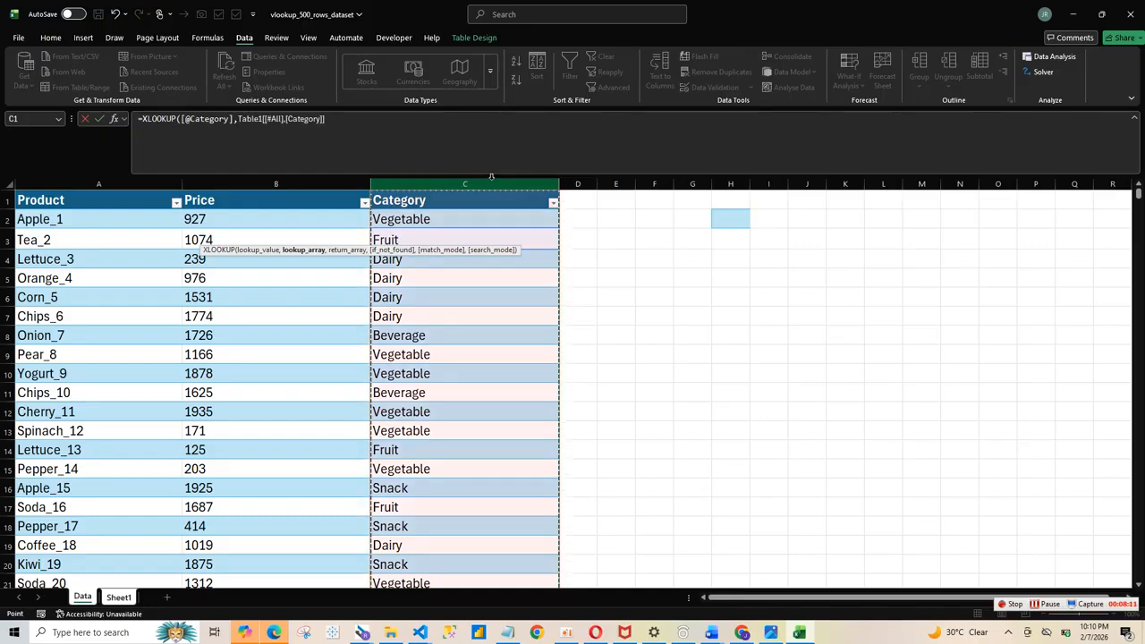
{"action": "type", "text": ","}
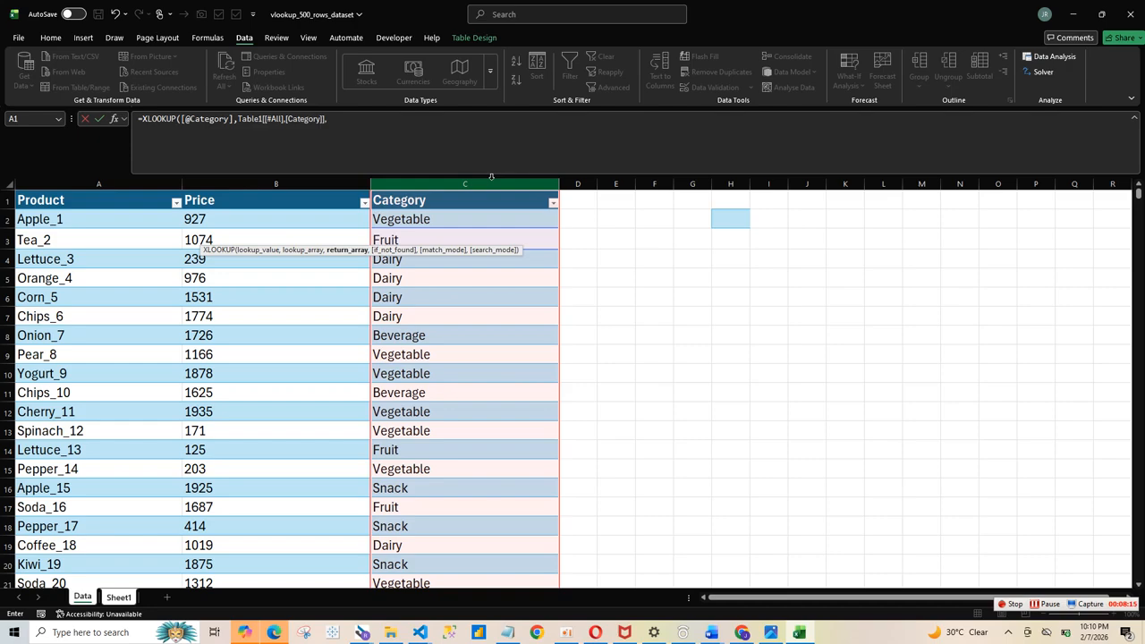
{"action": "left_click", "coordinate": [319, 178]}
{"action": "type", "text": ","}
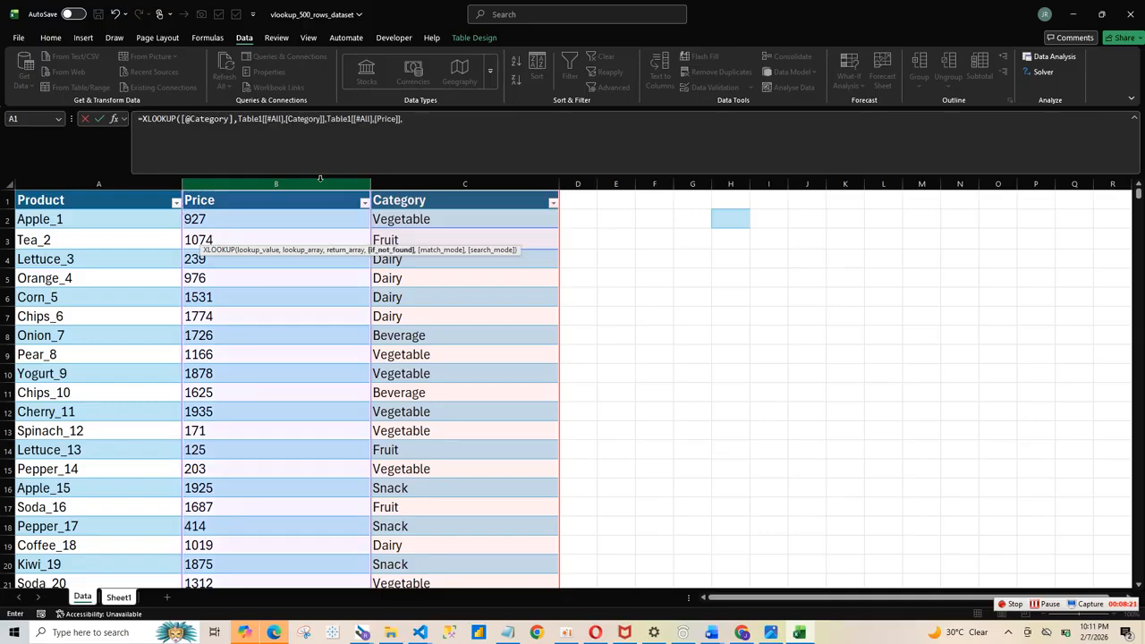
{"action": "key", "text": "BackSpace"}
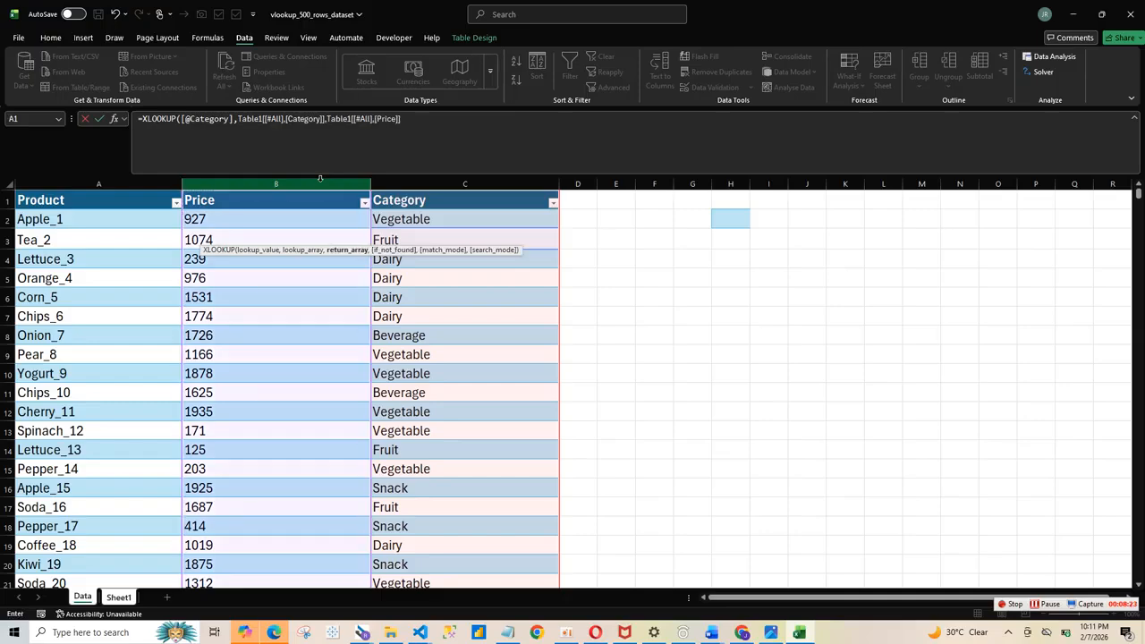
{"action": "key", "text": "Return"}
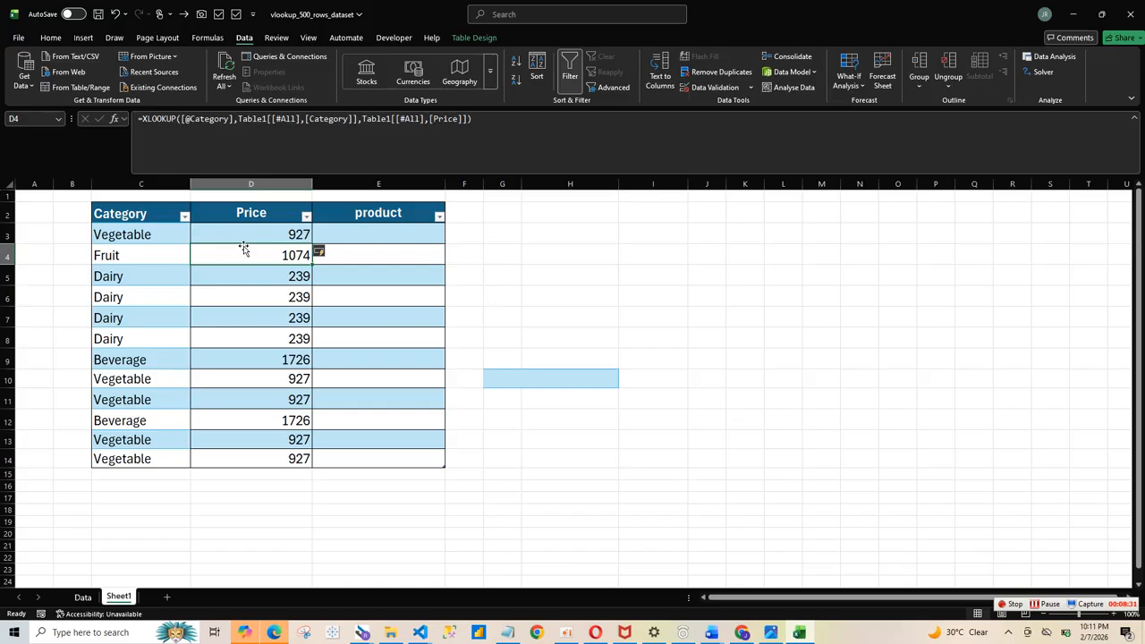
{"action": "left_click", "coordinate": [371, 232]}
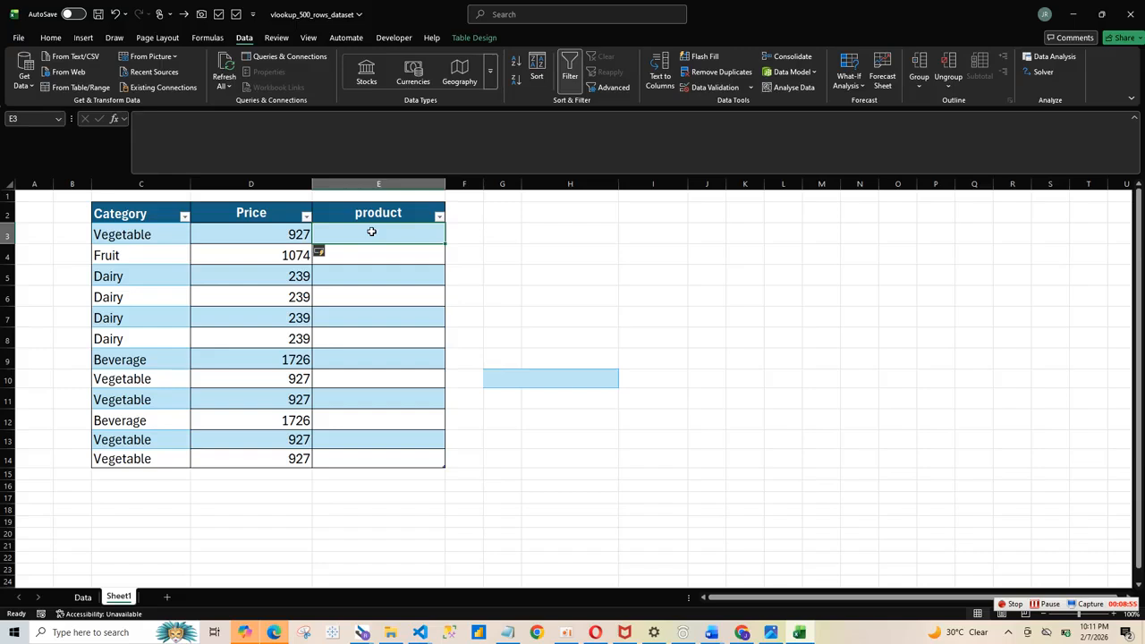
{"action": "type", "text": "=v"}
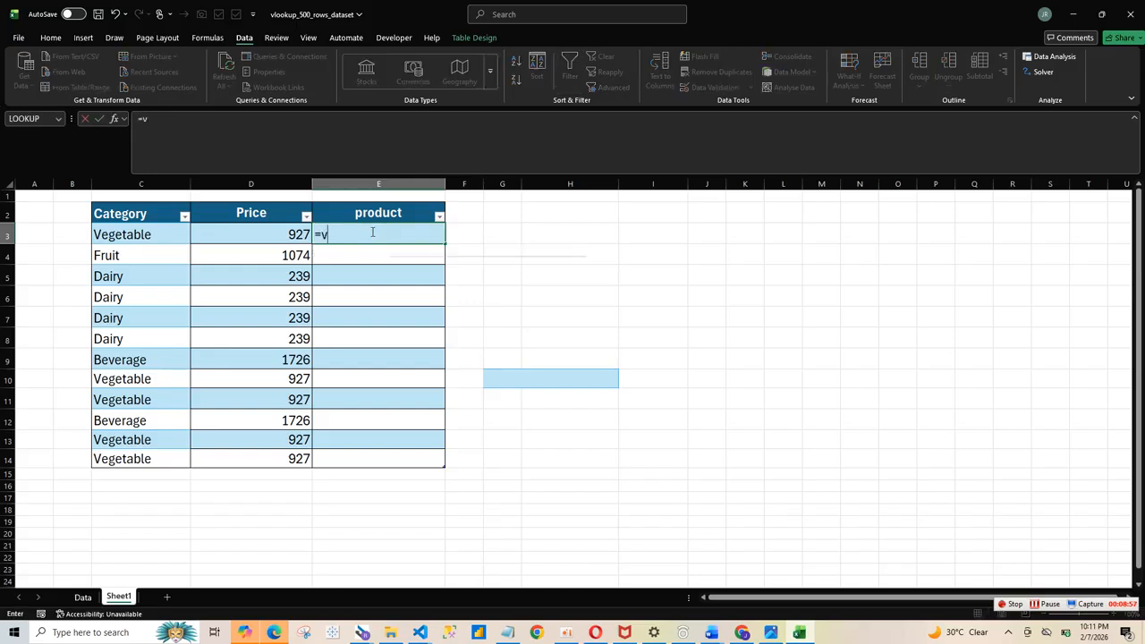
{"action": "left_click", "coordinate": [349, 322]}
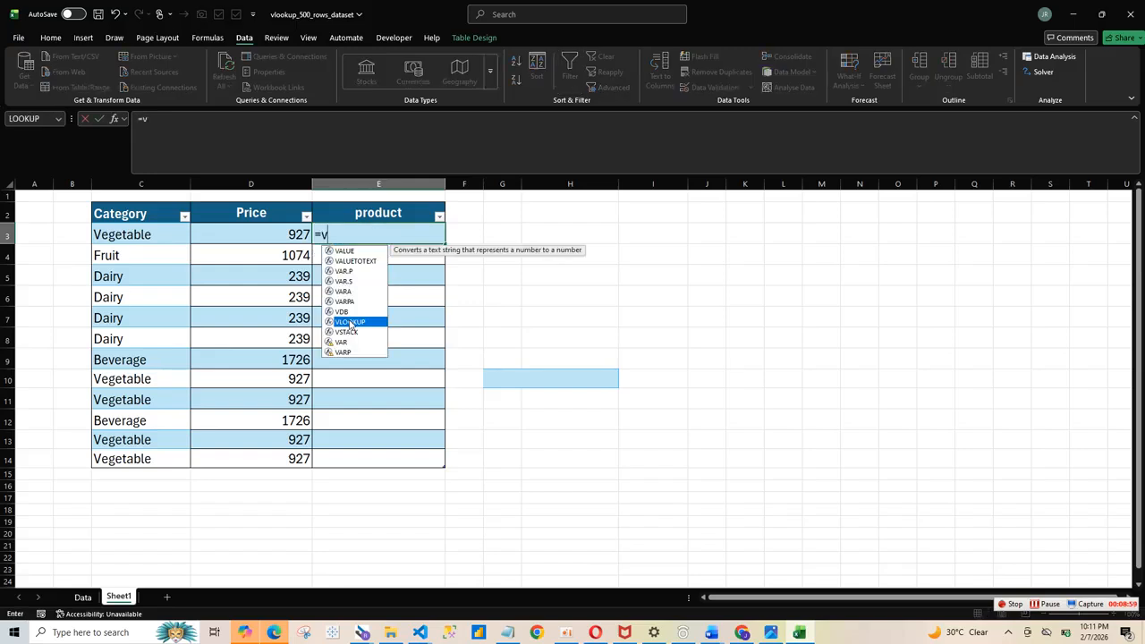
{"action": "key", "text": "BackSpace"}
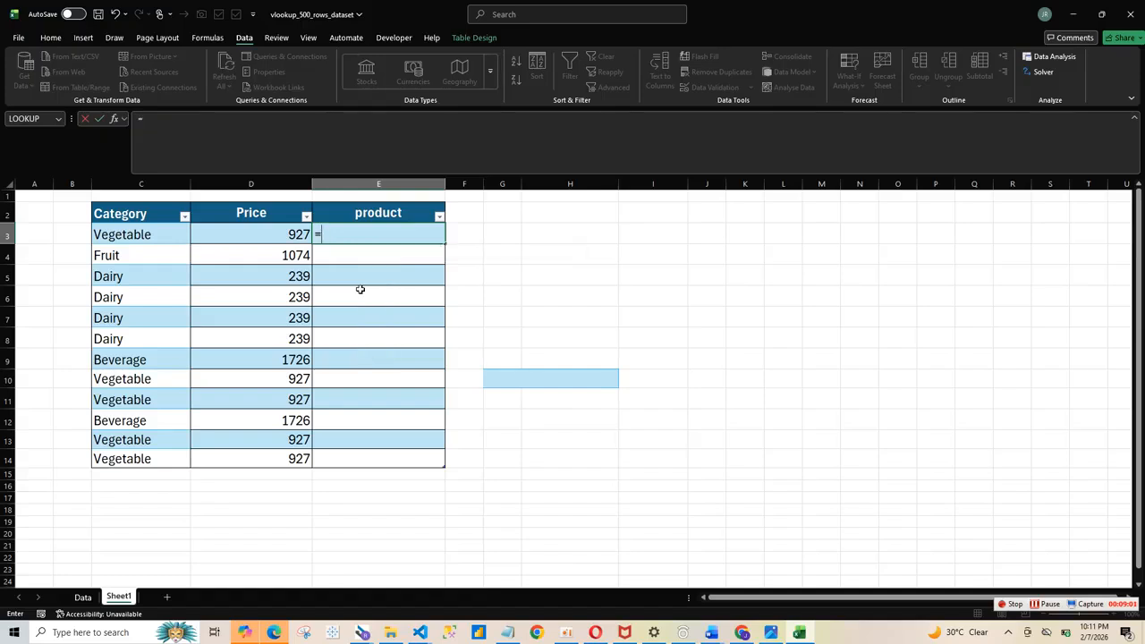
{"action": "type", "text": "x"}
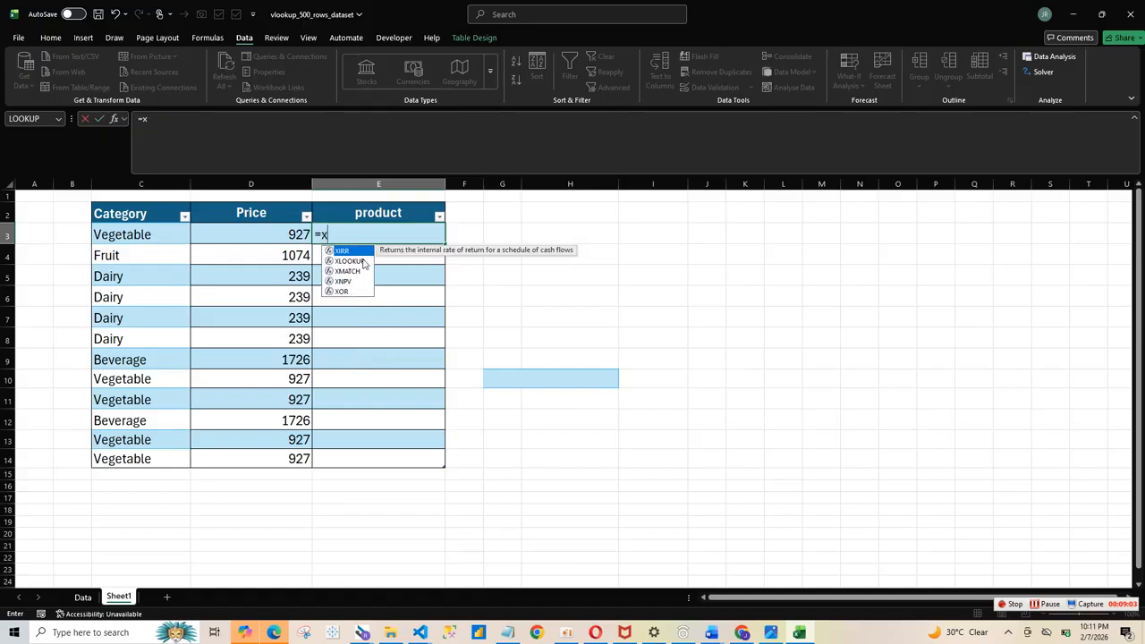
{"action": "double_click", "coordinate": [361, 258]}
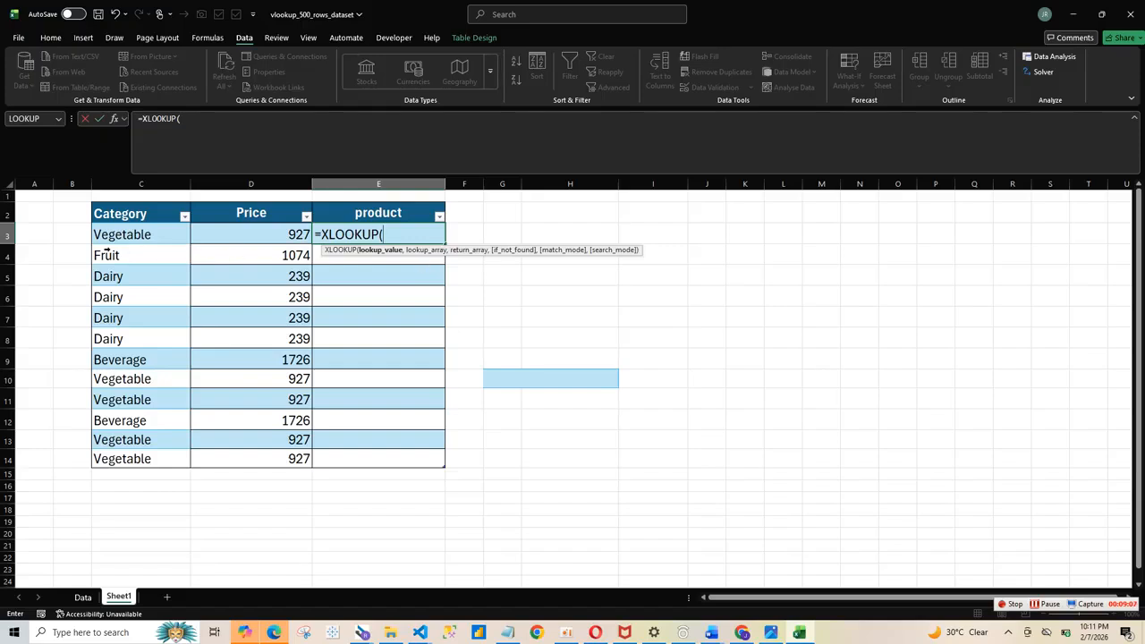
{"action": "left_click", "coordinate": [133, 235]}
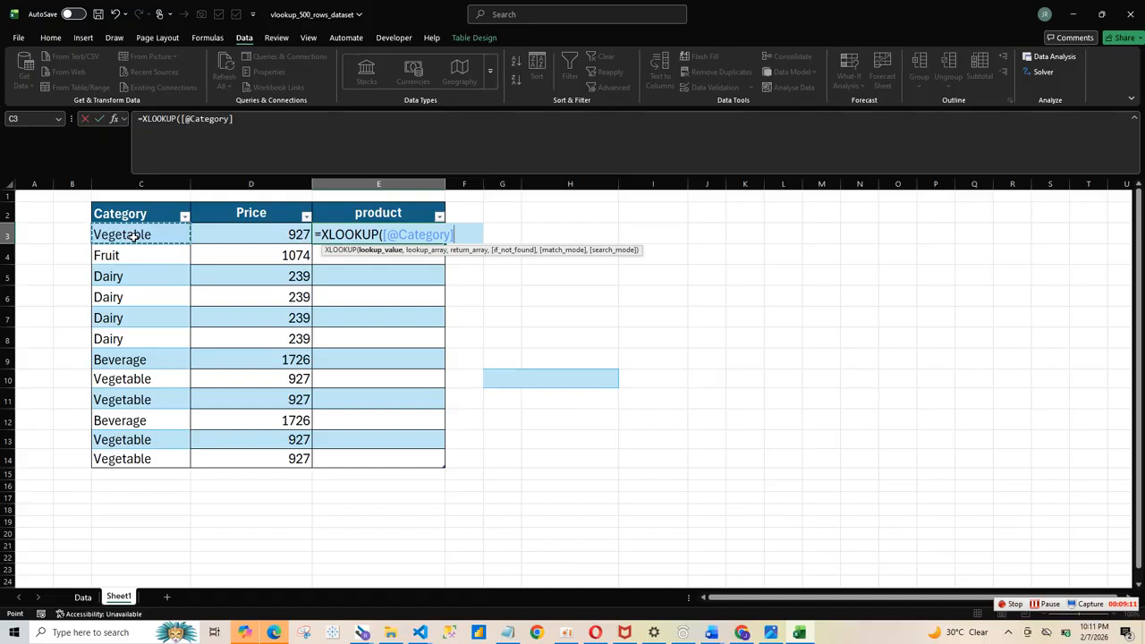
{"action": "type", "text": ","}
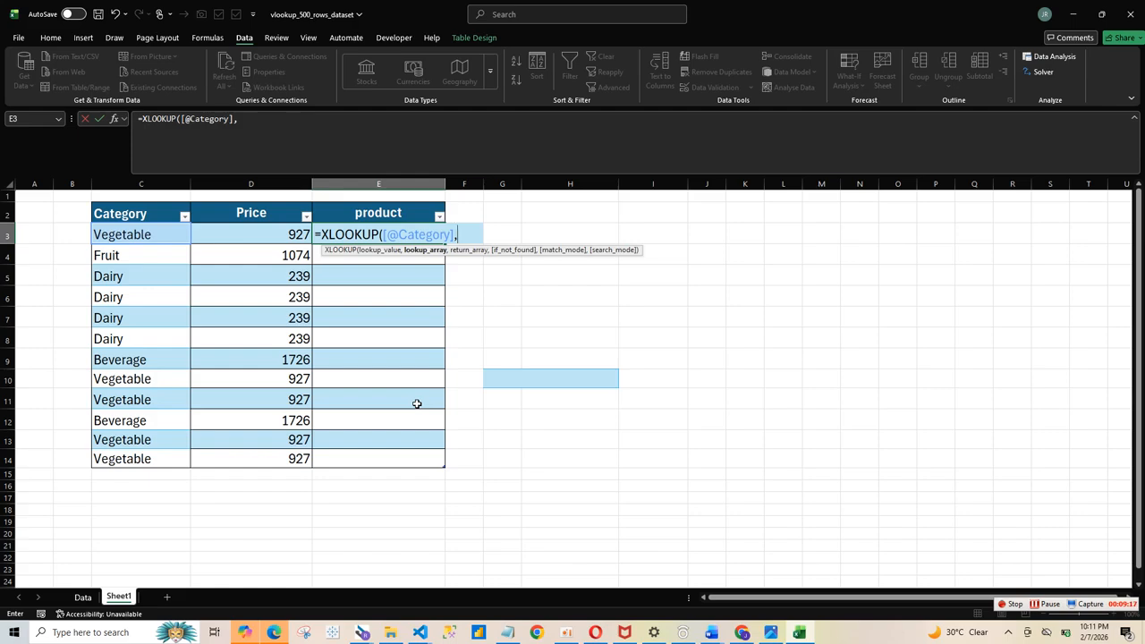
{"action": "left_click", "coordinate": [80, 597]}
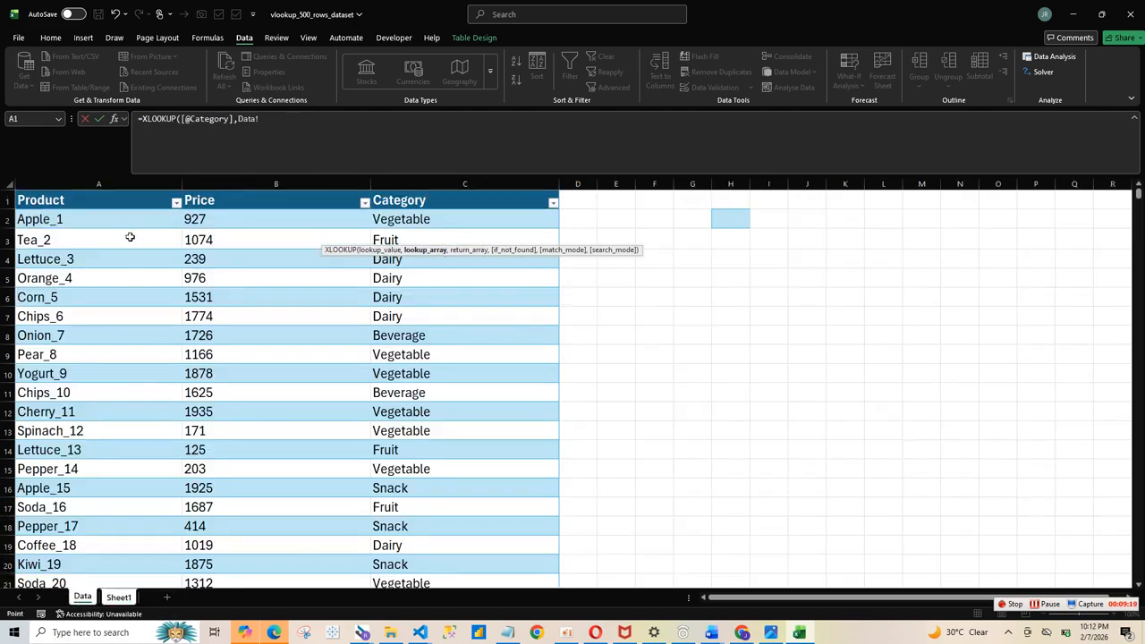
{"action": "left_click", "coordinate": [468, 185]}
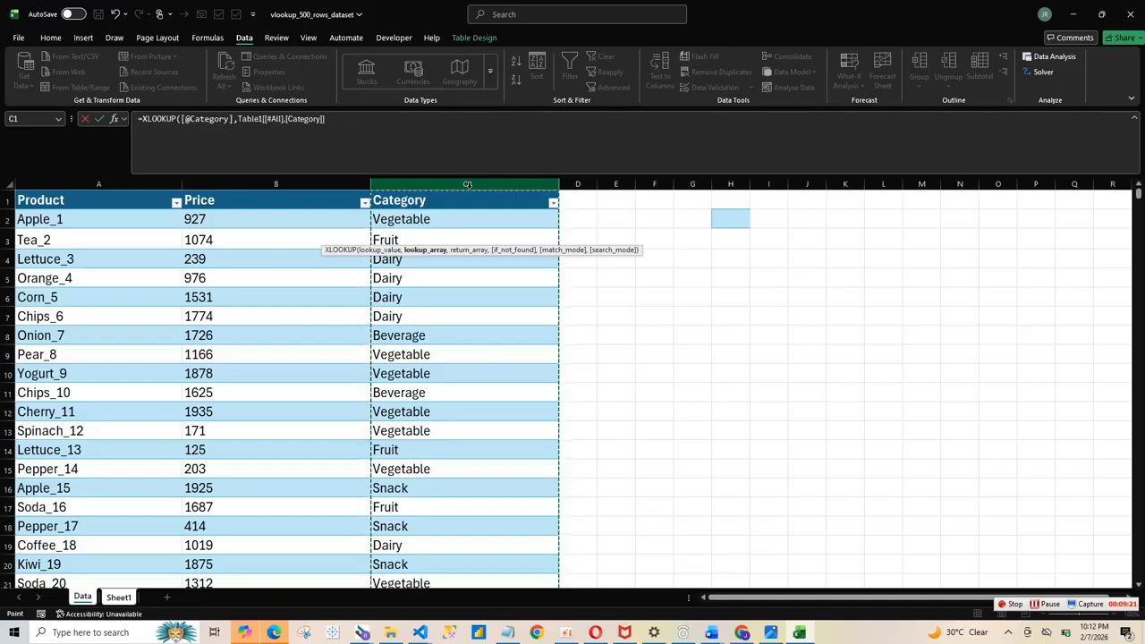
{"action": "type", "text": ","}
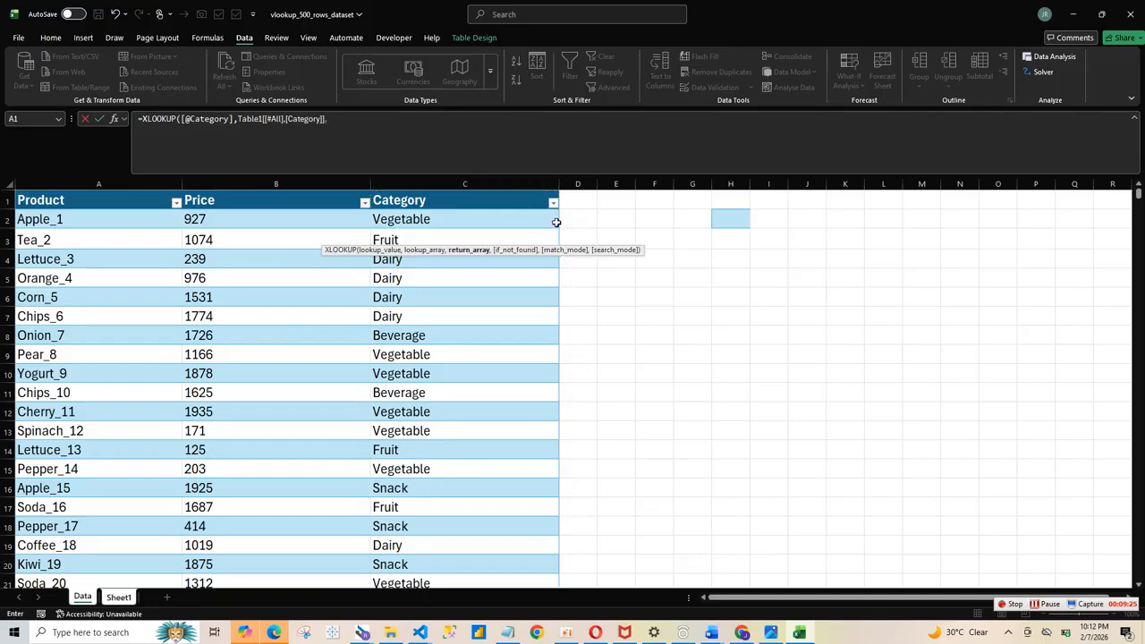
{"action": "left_click", "coordinate": [101, 186]}
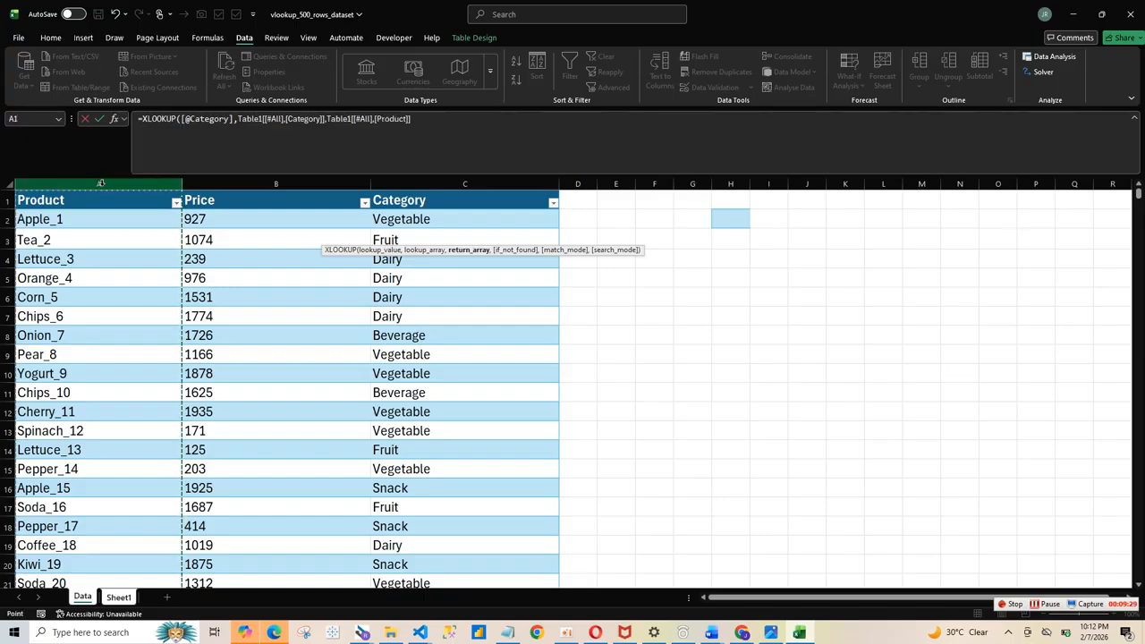
{"action": "key", "text": "Return"}
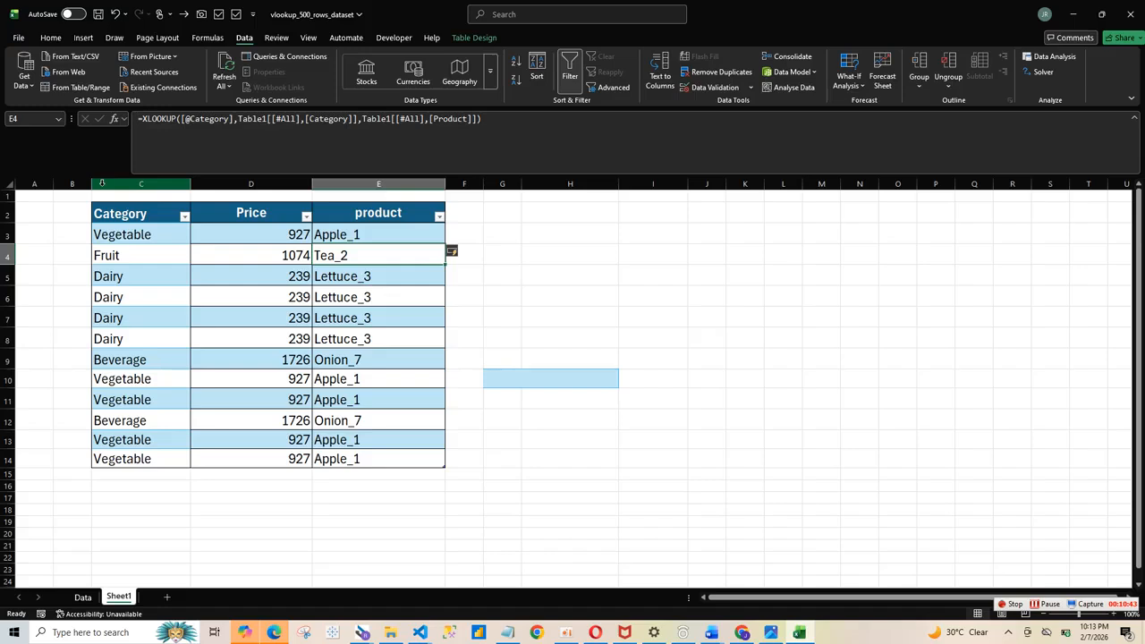
{"action": "left_click", "coordinate": [83, 597]}
{"action": "left_click", "coordinate": [127, 598]}
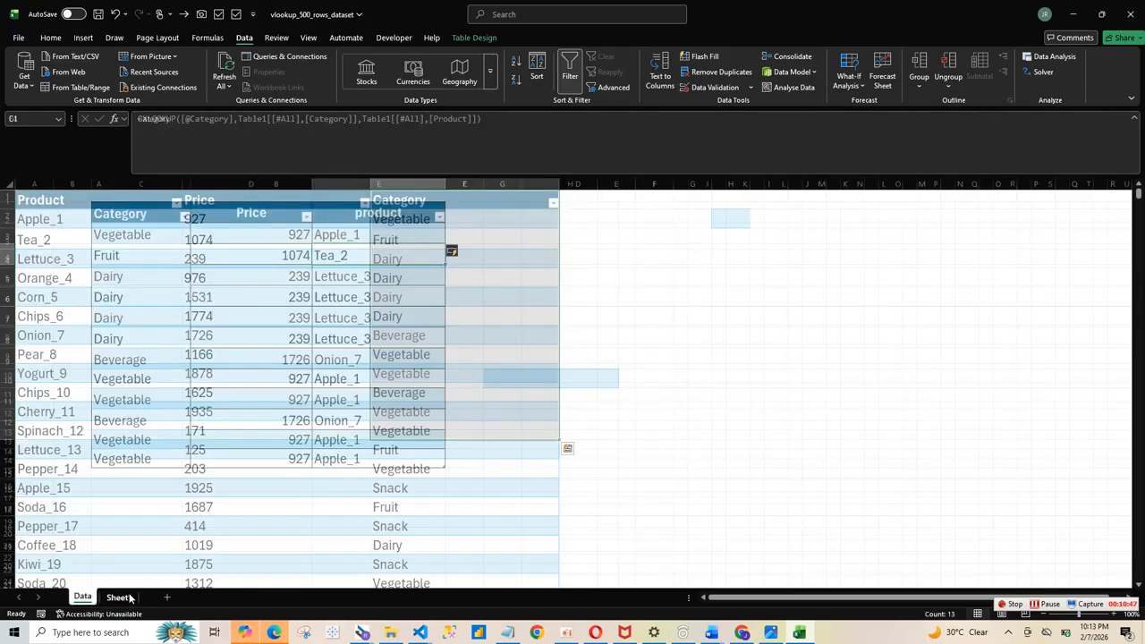
{"action": "left_click_drag", "start_coordinate": [134, 255], "coordinate": [408, 376]}
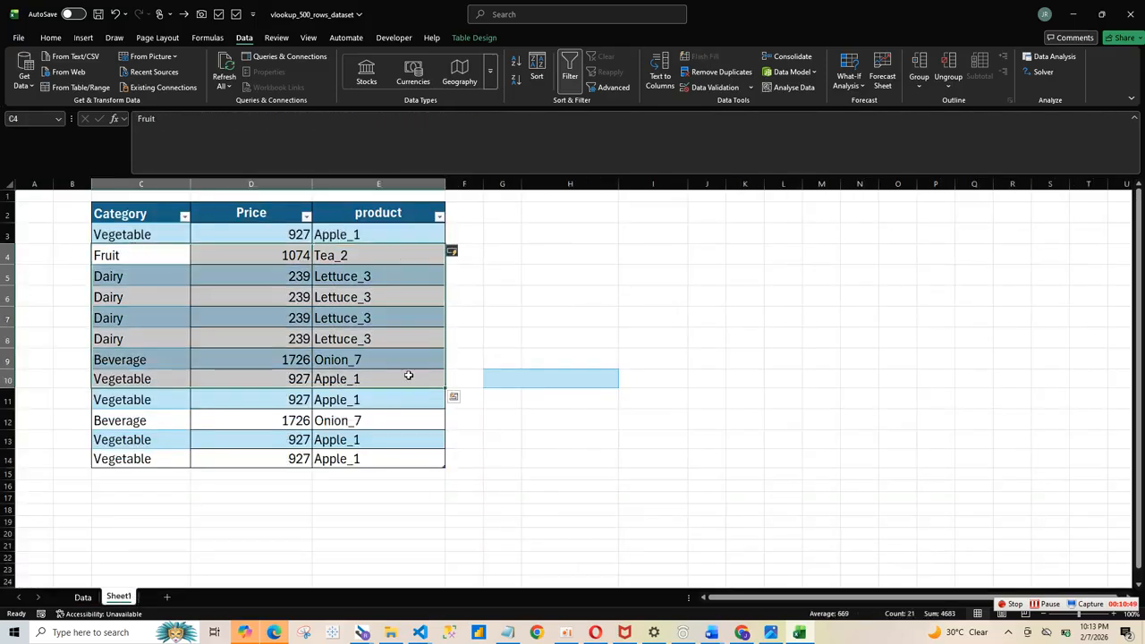
{"action": "left_click_drag", "start_coordinate": [120, 219], "coordinate": [194, 276]}
{"action": "left_click", "coordinate": [163, 237]}
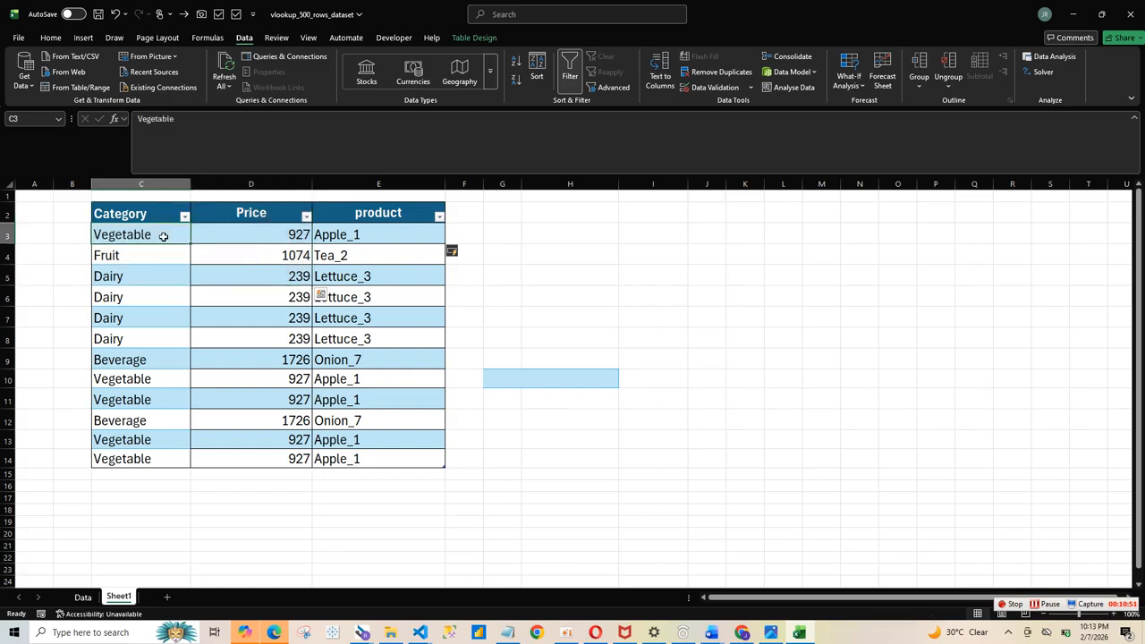
{"action": "left_click_drag", "start_coordinate": [163, 236], "coordinate": [241, 417]}
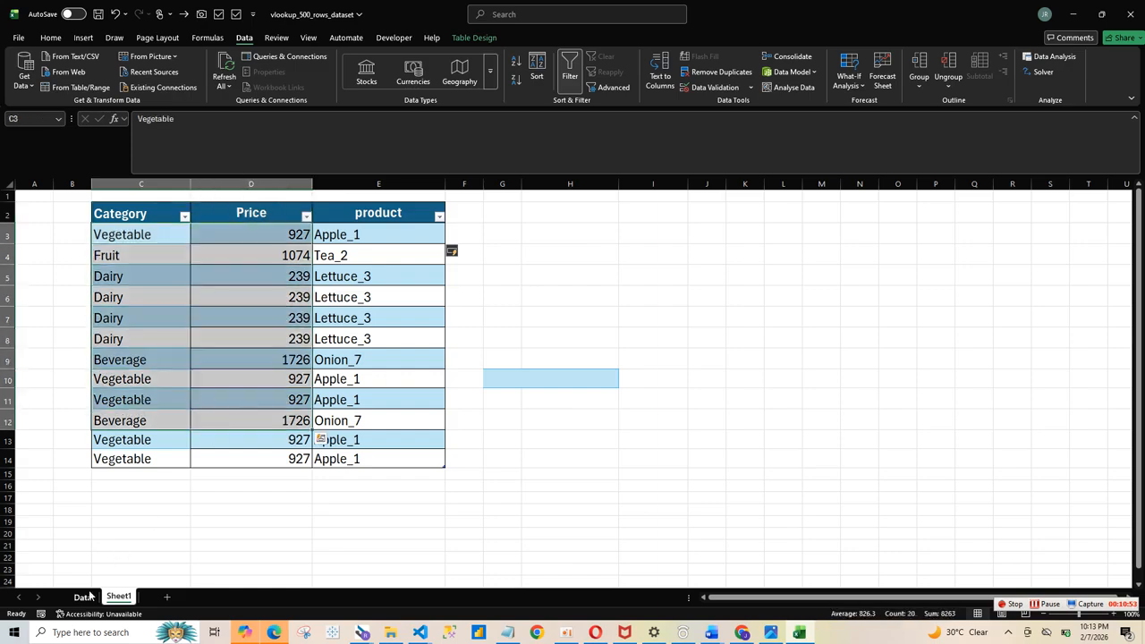
- Try copying the categories in C14:C32 of the Data sheet over the same column starting at C2
{"action": "left_click", "coordinate": [83, 597]}
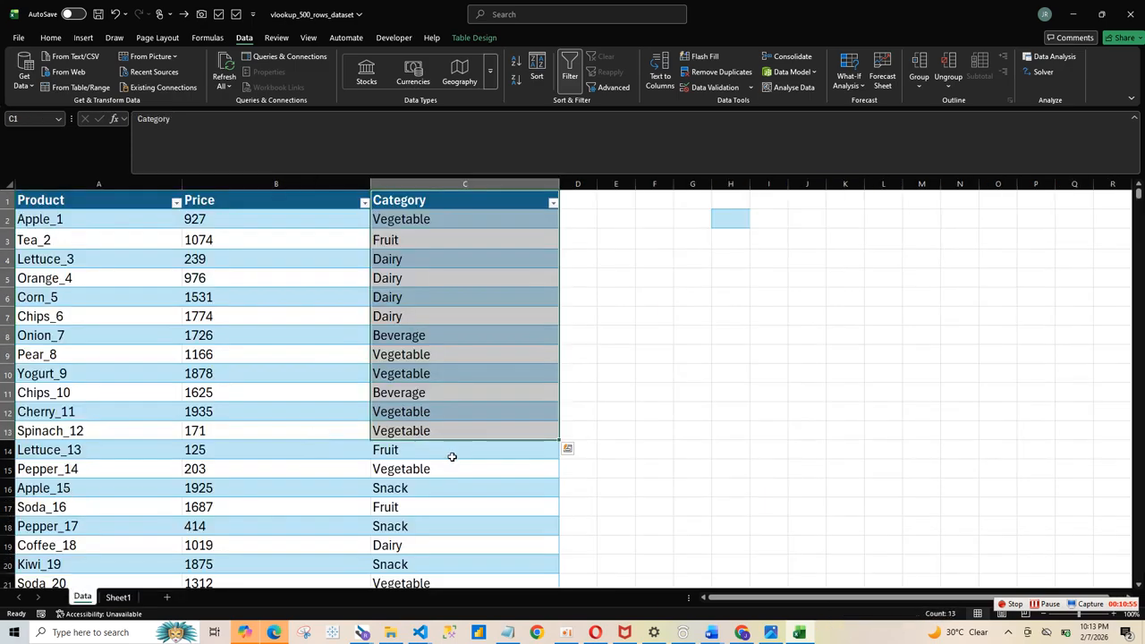
{"action": "mouse_move", "coordinate": [452, 457]}
{"action": "left_mouse_down"}
{"action": "mouse_move", "coordinate": [433, 578]}
{"action": "mouse_move", "coordinate": [444, 465]}
{"action": "left_mouse_up"}
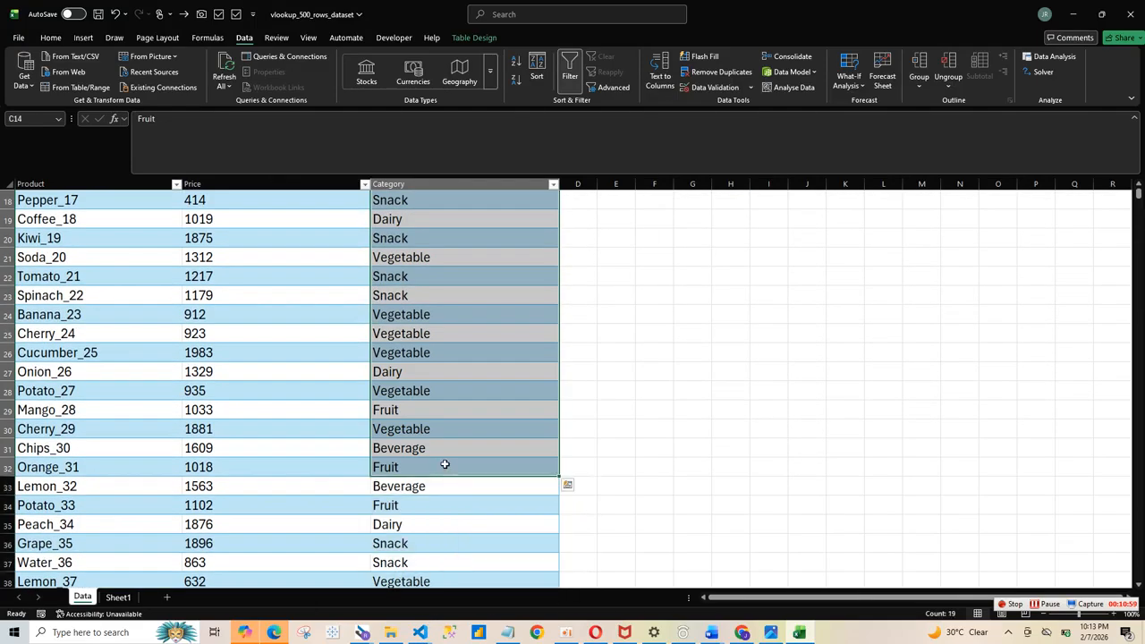
{"action": "key", "text": "ctrl+c"}
{"action": "left_click", "coordinate": [118, 597]}
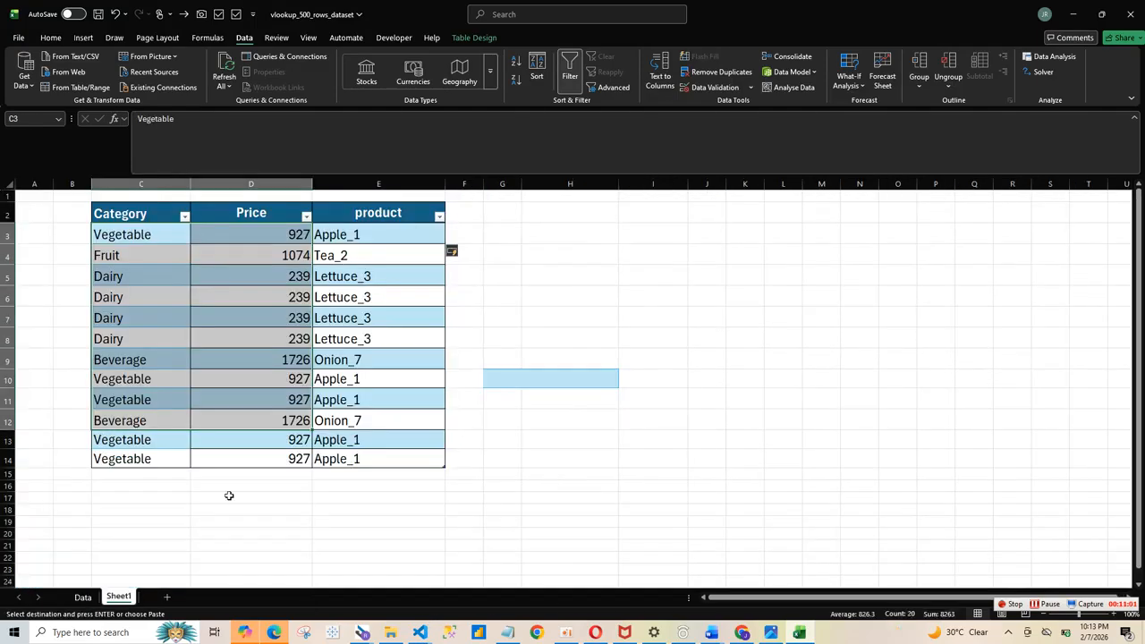
{"action": "left_click", "coordinate": [84, 603]}
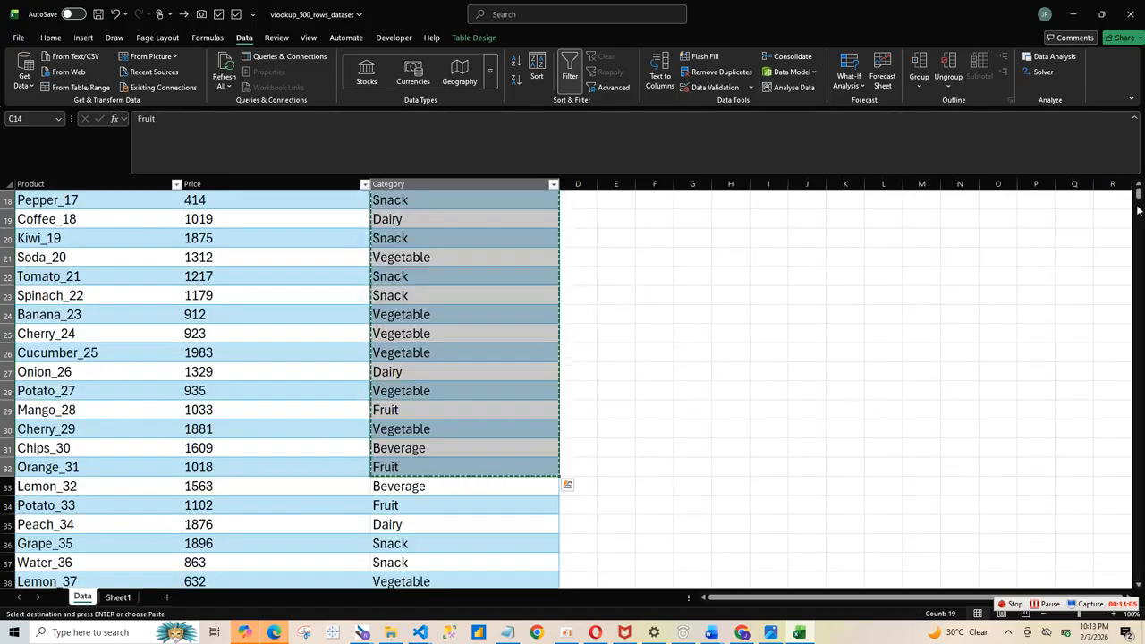
{"action": "left_click_drag", "start_coordinate": [1139, 196], "coordinate": [1139, 185]}
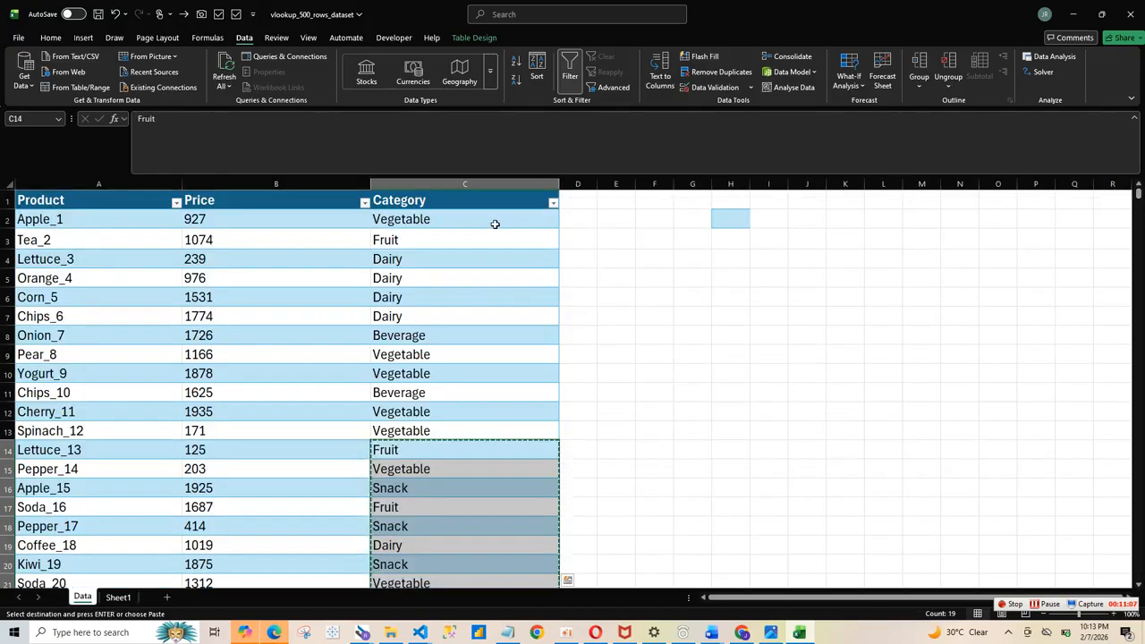
{"action": "left_click", "coordinate": [495, 224]}
{"action": "key", "text": "Return"}
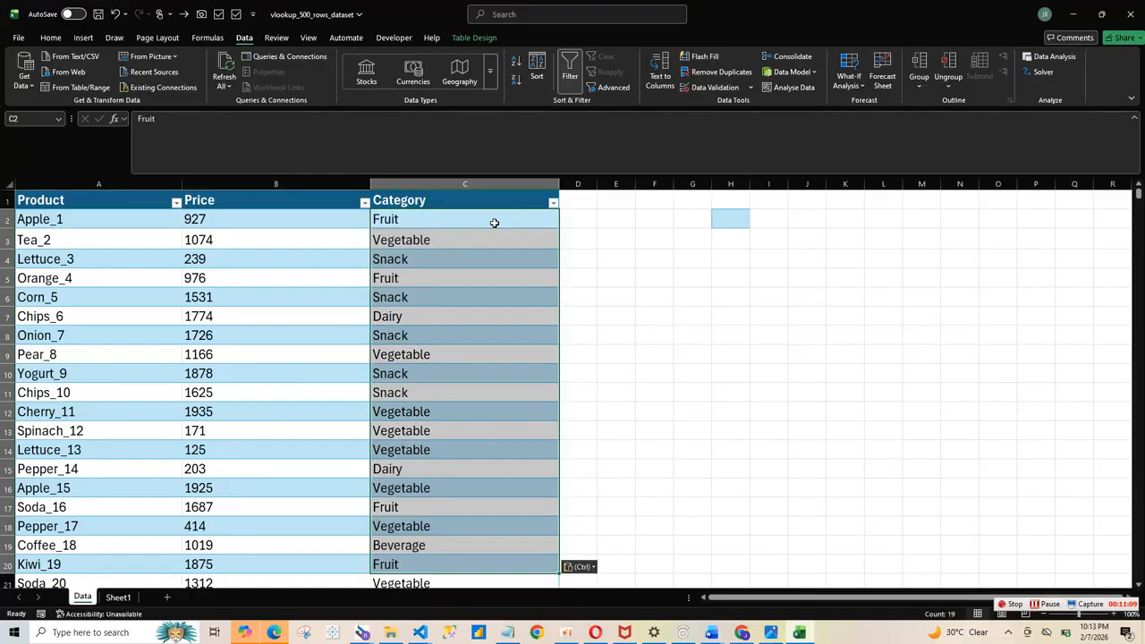
{"action": "left_click", "coordinate": [593, 348]}
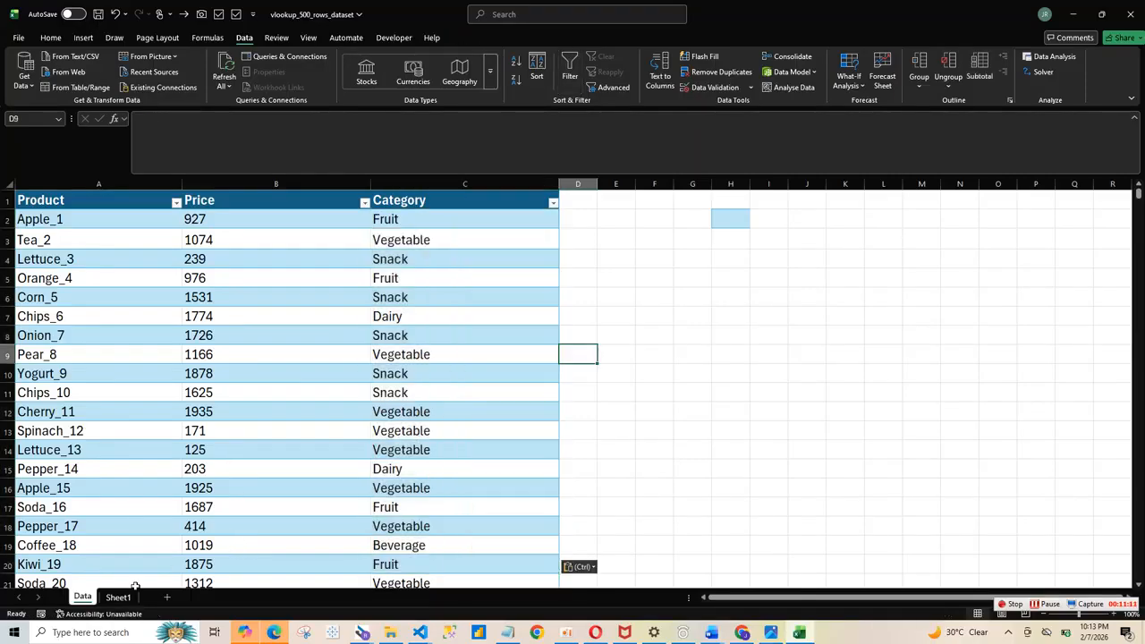
- Review the Price and product lookup results for each category in the Sheet1 table
{"action": "left_click", "coordinate": [120, 597]}
{"action": "left_click", "coordinate": [394, 416]}
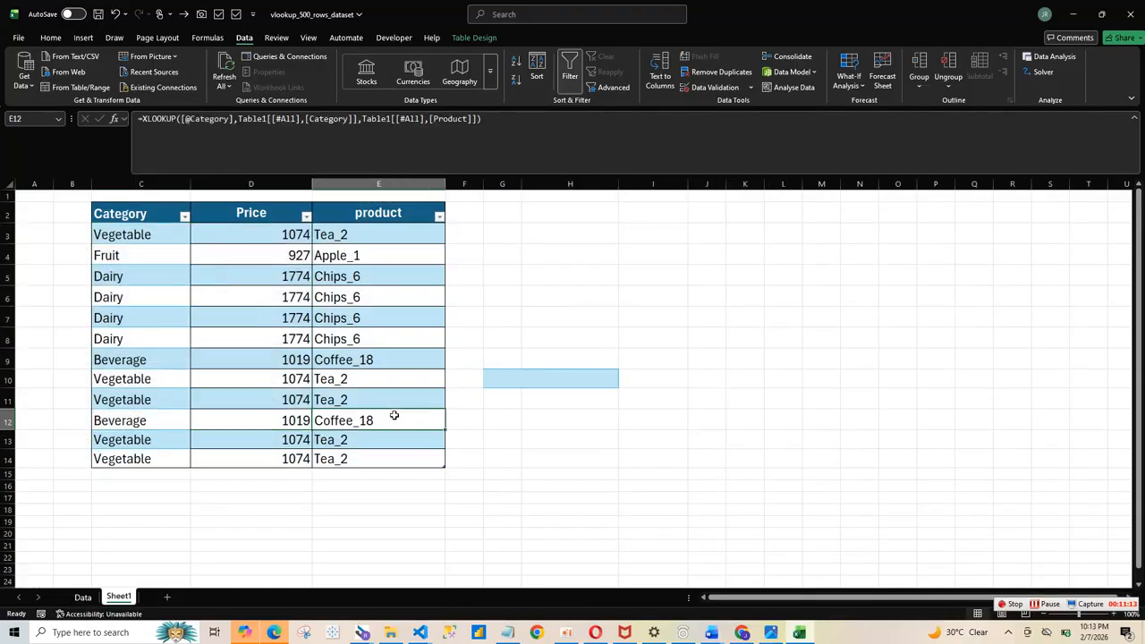
{"action": "left_click", "coordinate": [128, 238]}
{"action": "left_click", "coordinate": [397, 256]}
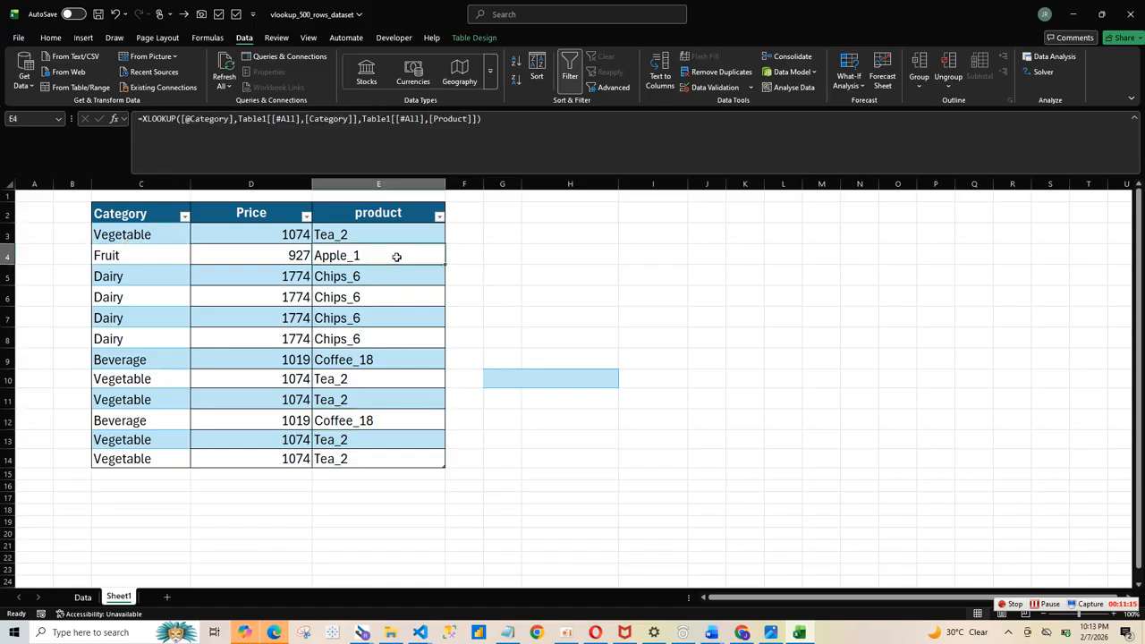
{"action": "left_click", "coordinate": [345, 322]}
{"action": "left_click", "coordinate": [97, 255]}
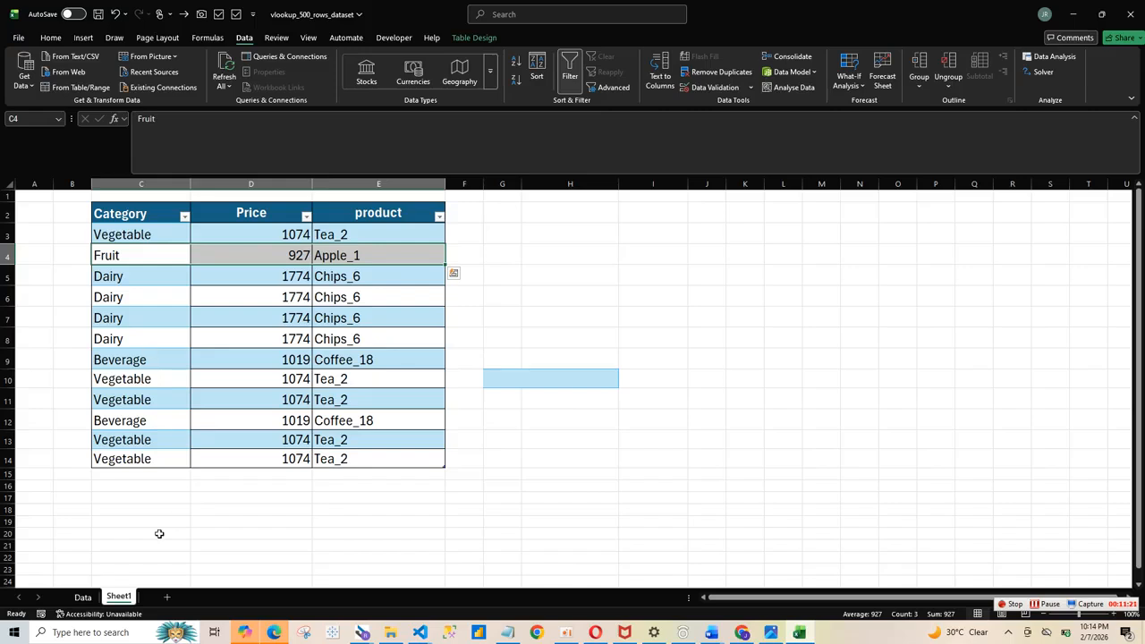
- Undo the paste over the Data sheet's categories, and copy its cells C14:C21 into Sheet1's Category column starting at C3
{"action": "left_click", "coordinate": [83, 597]}
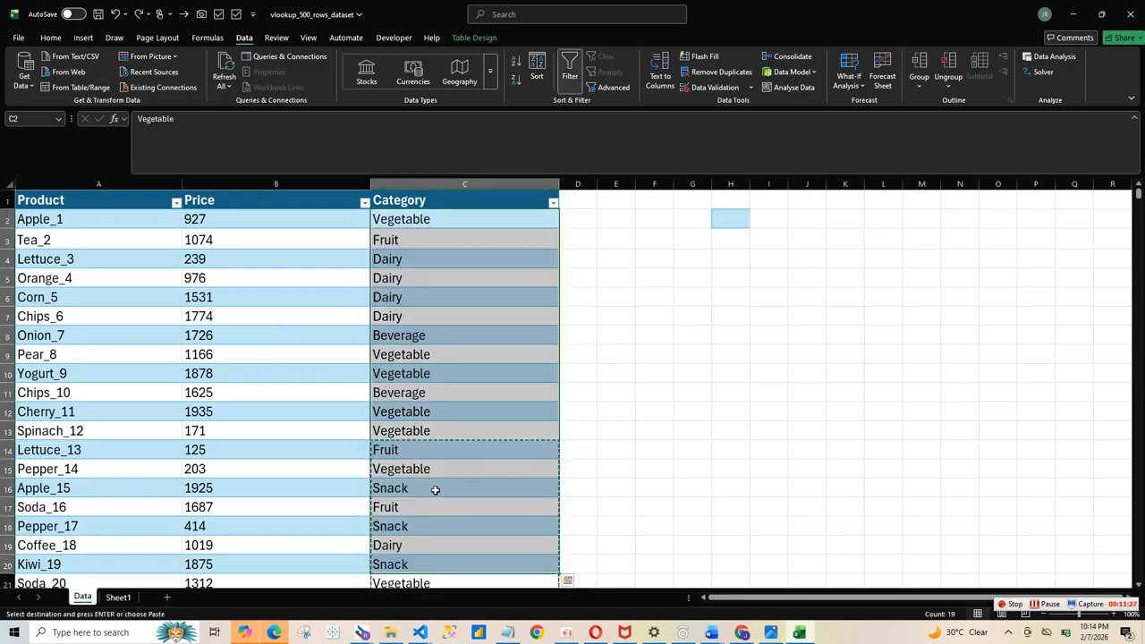
{"action": "scroll", "coordinate": [435, 491], "scroll_direction": "down", "scroll_amount": 1, "text": "ctrl"}
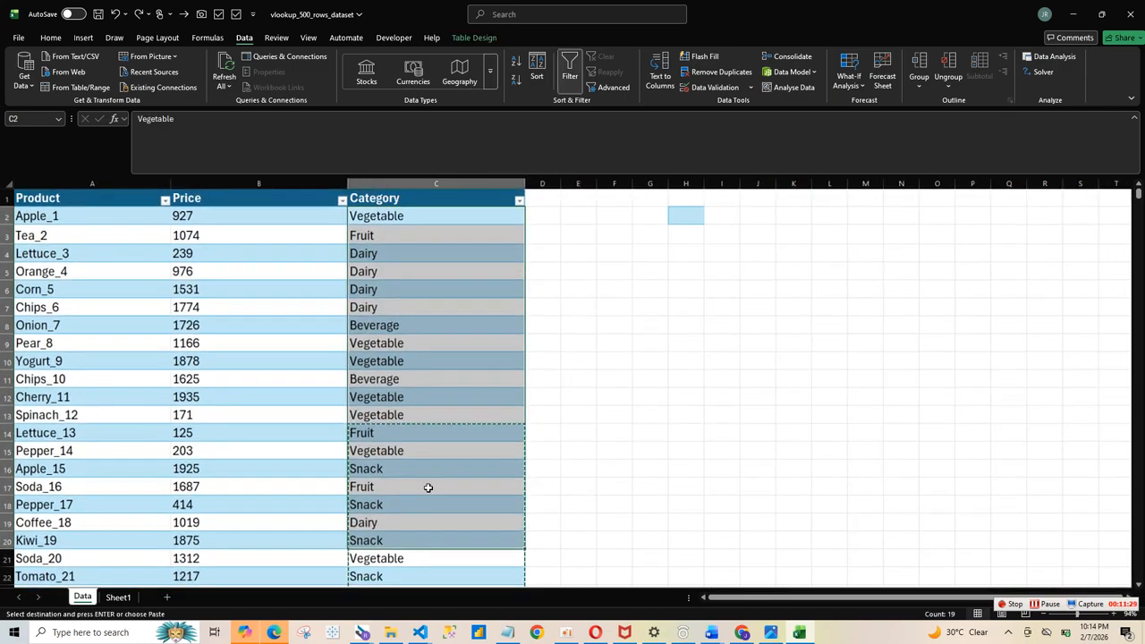
{"action": "left_click", "coordinate": [428, 487]}
{"action": "left_click_drag", "start_coordinate": [424, 441], "coordinate": [403, 555]}
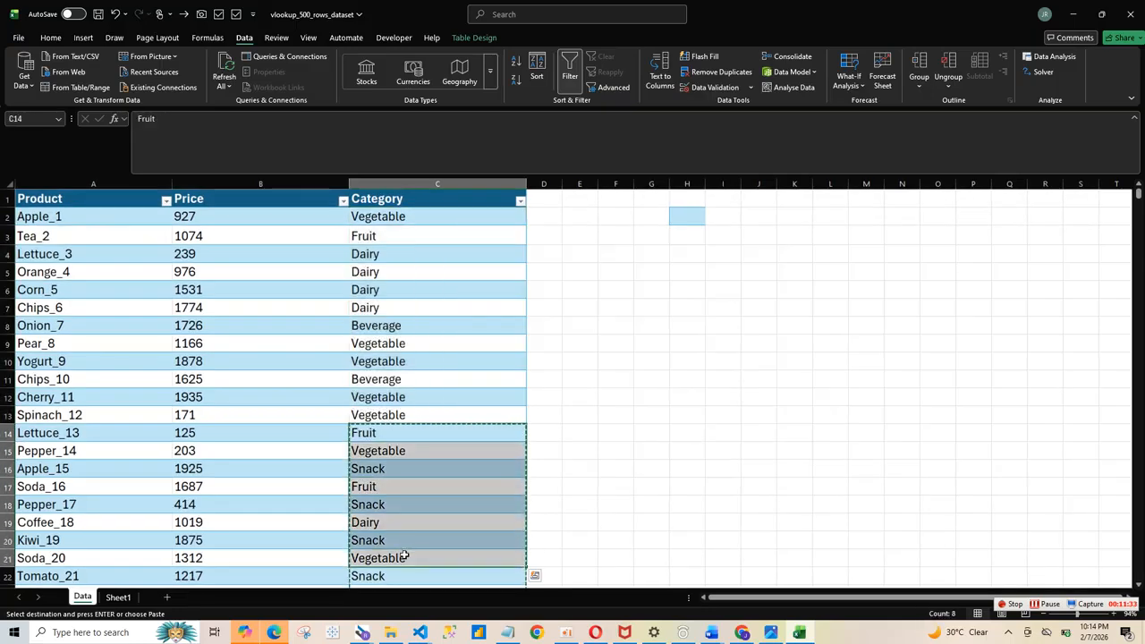
{"action": "left_click", "coordinate": [119, 598]}
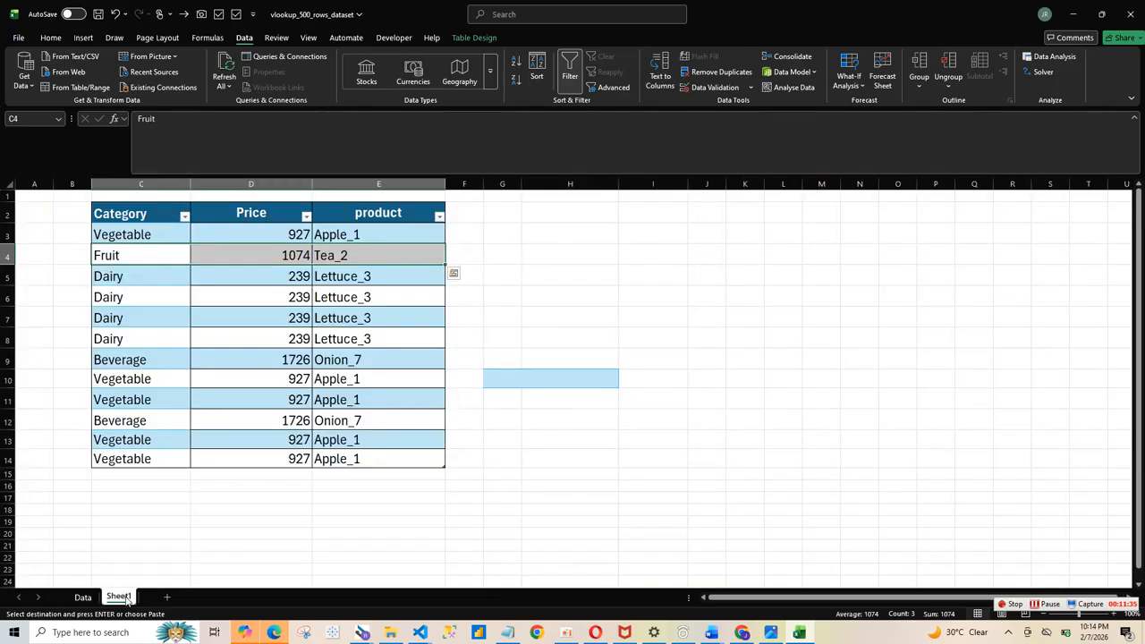
{"action": "left_click", "coordinate": [130, 234]}
{"action": "key", "text": "ctrl+v"}
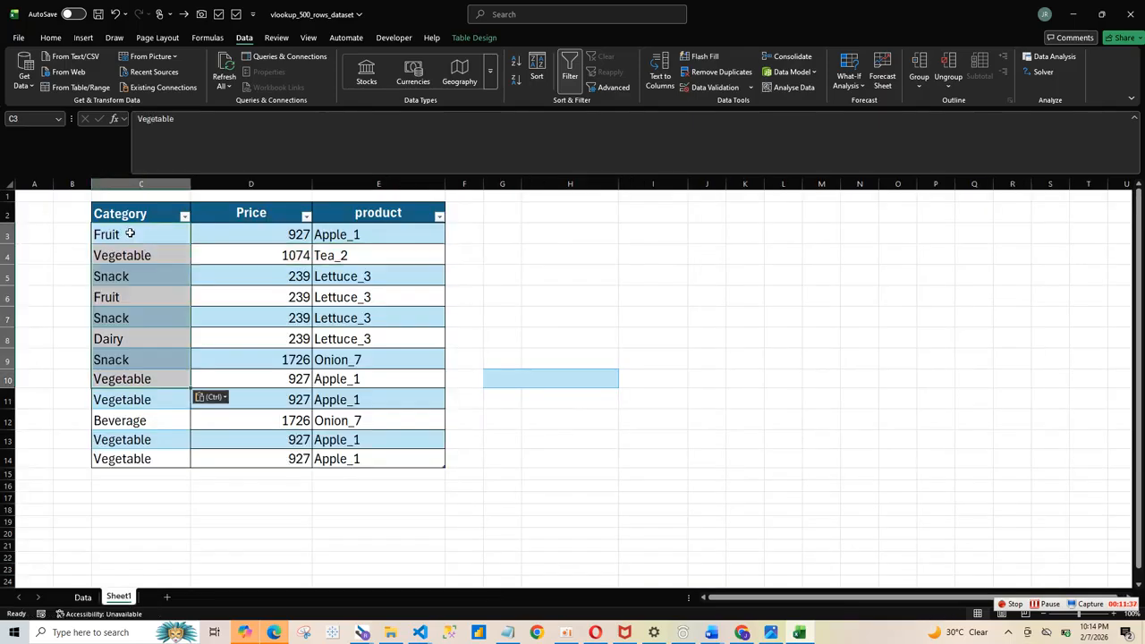